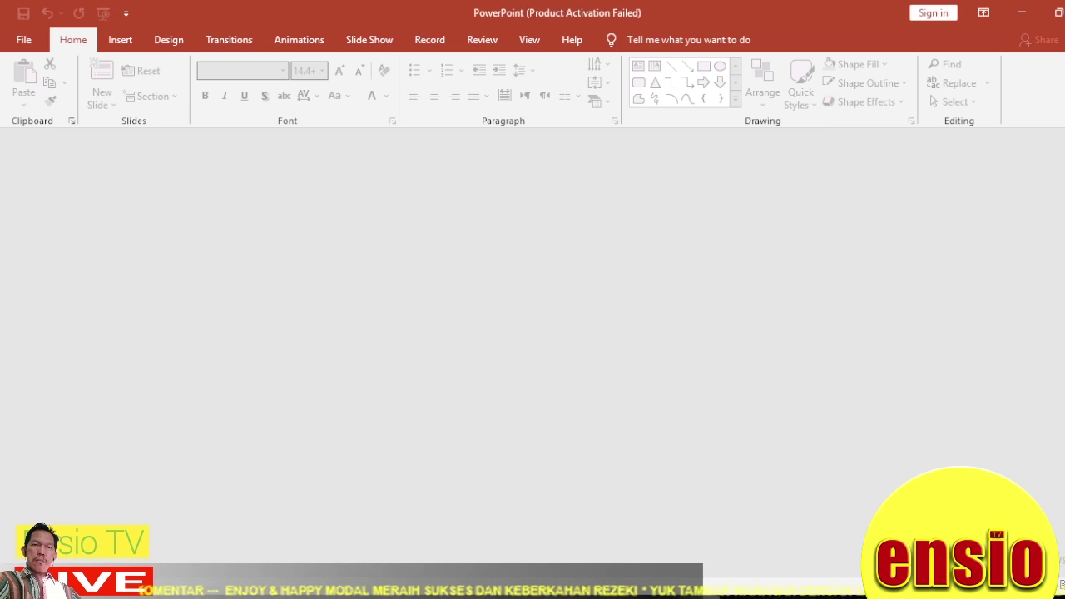
Open the PowerPoint start screen with its gallery of new-presentation templates
click(24, 39)
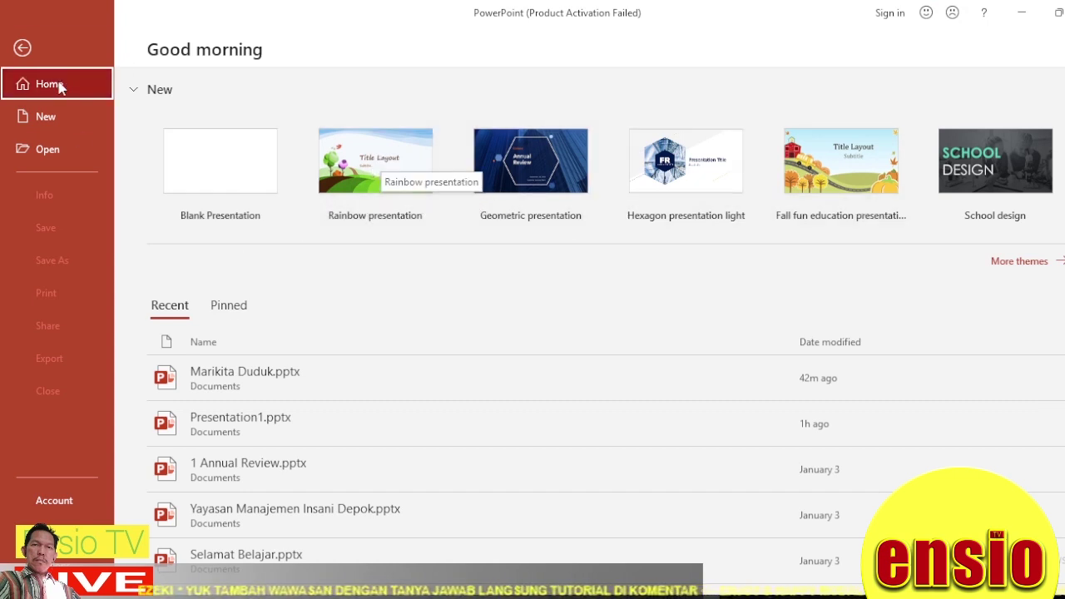
Create a new presentation from the Rainbow template and scroll through its sample slides
click(382, 166)
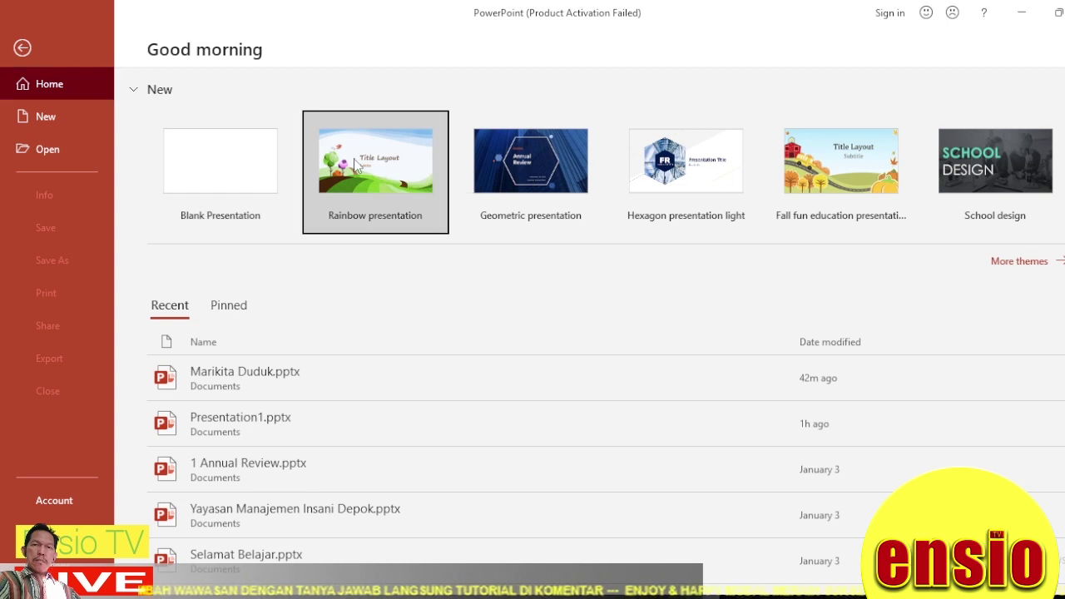
click(663, 227)
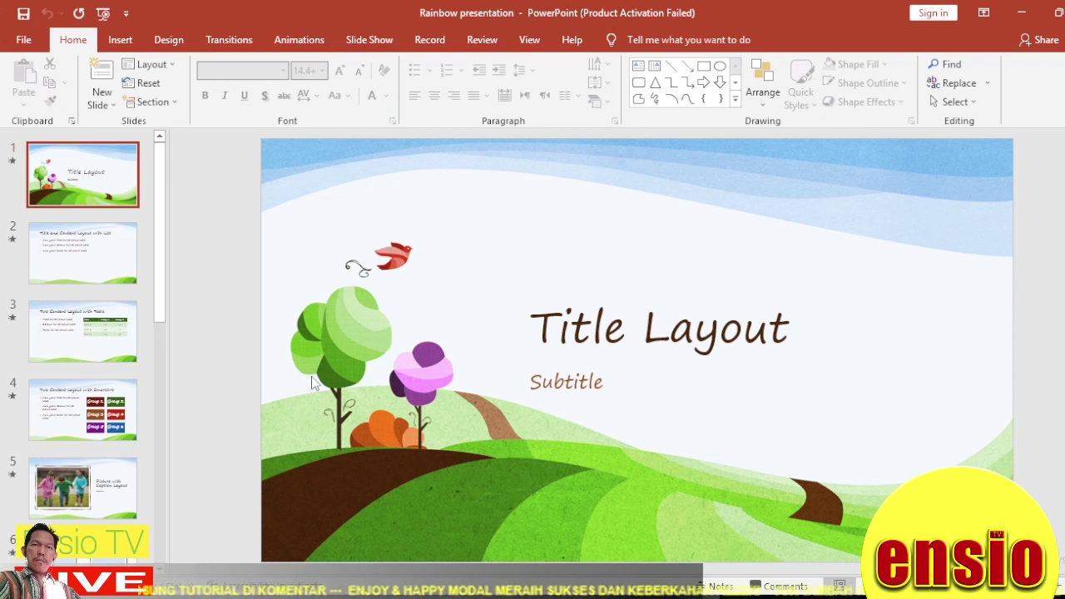
scroll(1036, 231, down, 1)
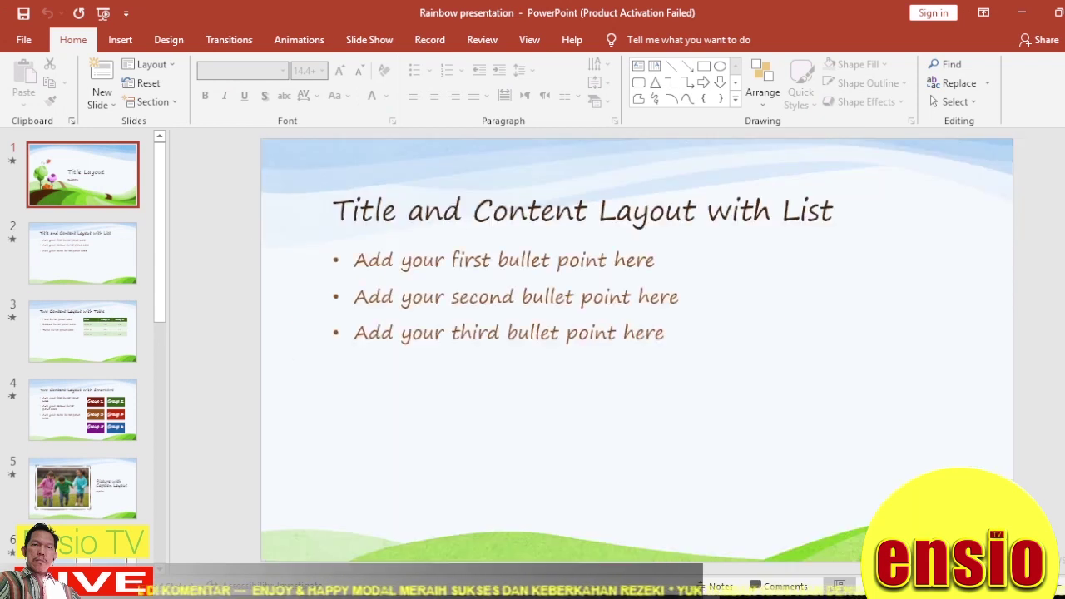
scroll(1035, 161, up, 1)
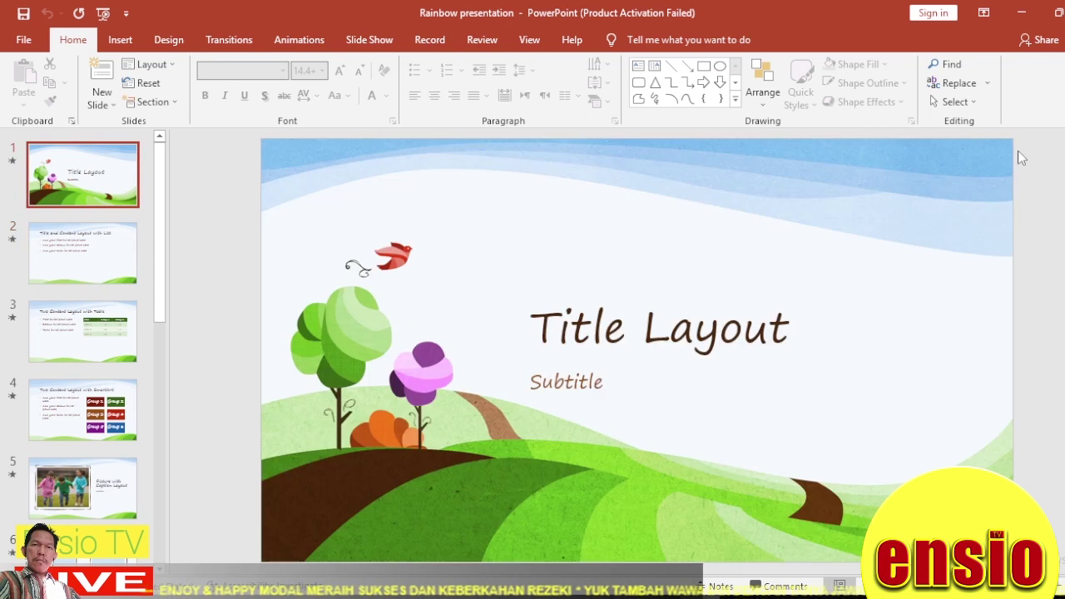
Resize the slides to a custom 7 in by 7 in square, choosing Ensure Fit
click(173, 41)
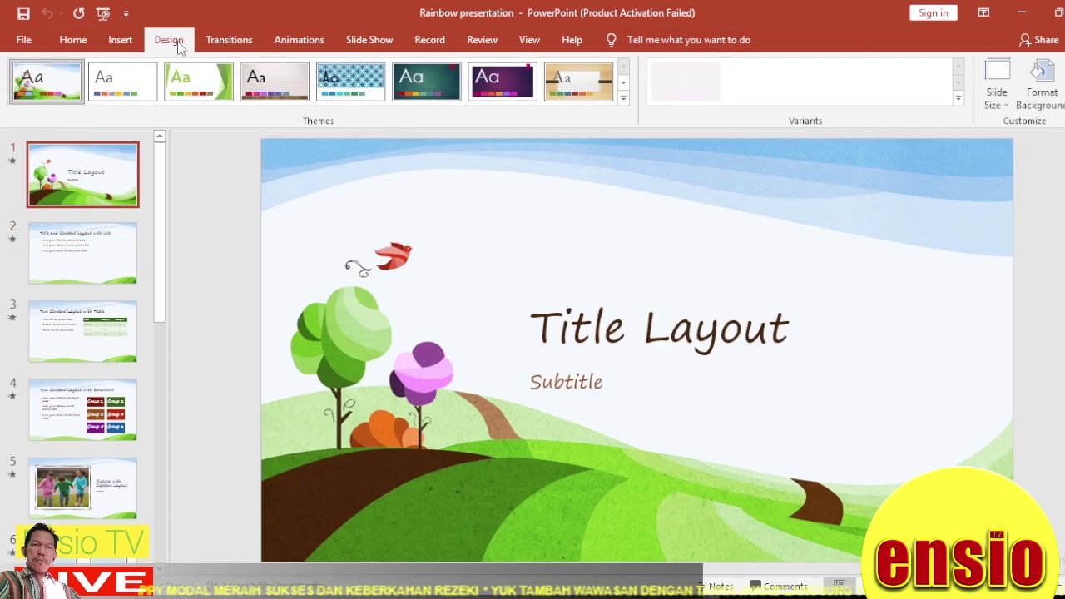
click(995, 101)
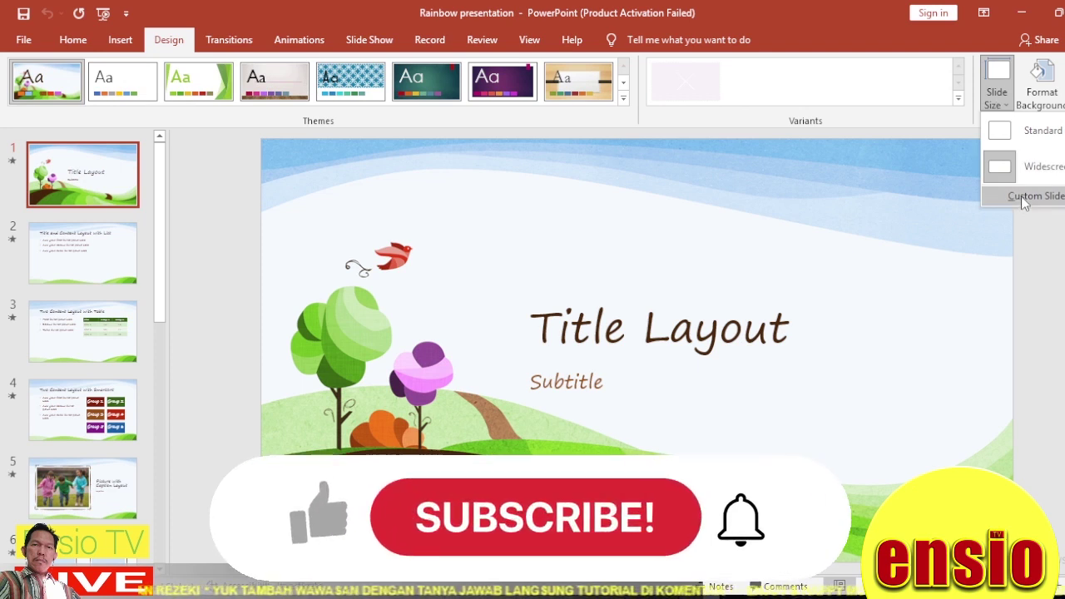
click(1021, 196)
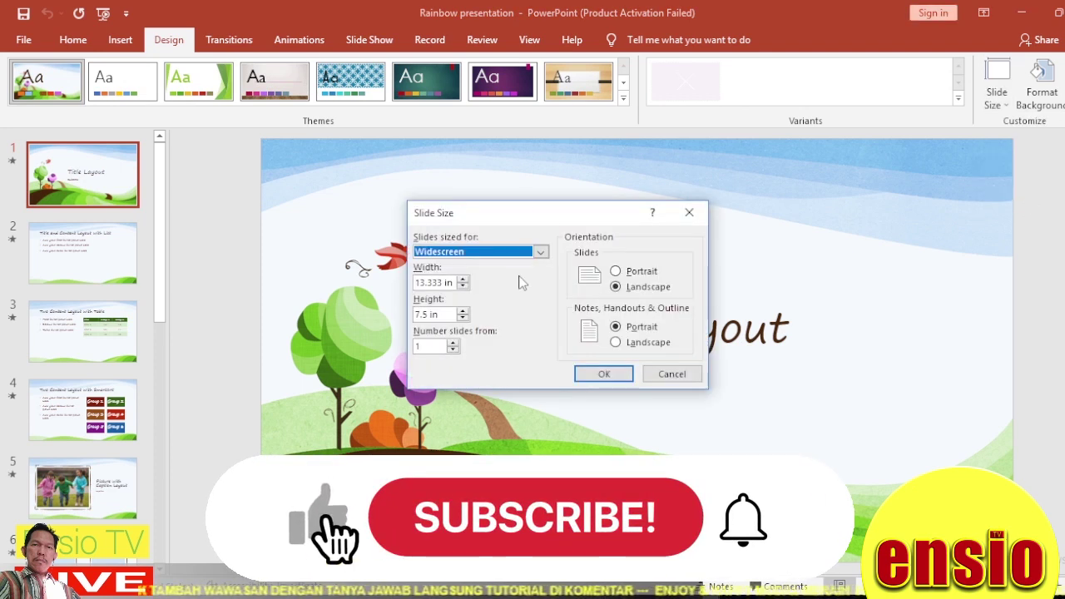
click(541, 252)
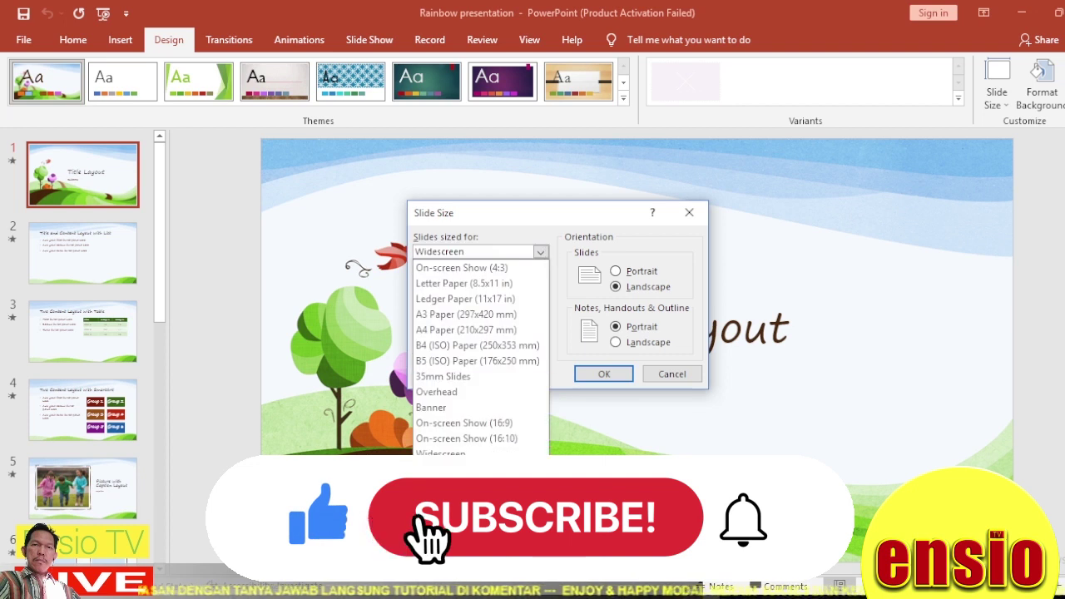
click(466, 330)
drag(442, 318, 414, 316)
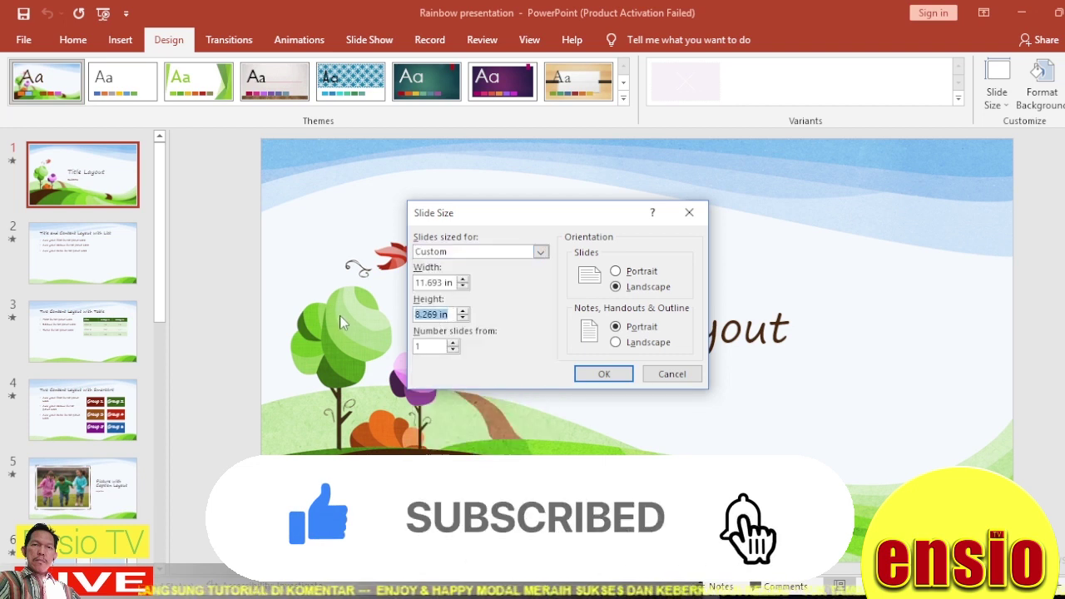
drag(449, 283, 414, 283)
text(7)
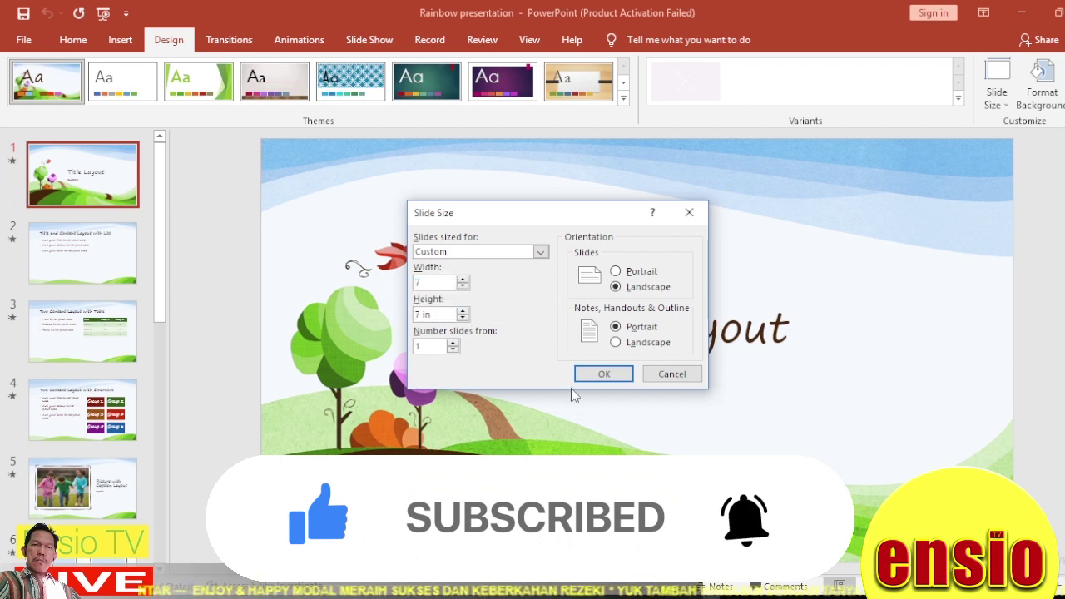
click(609, 376)
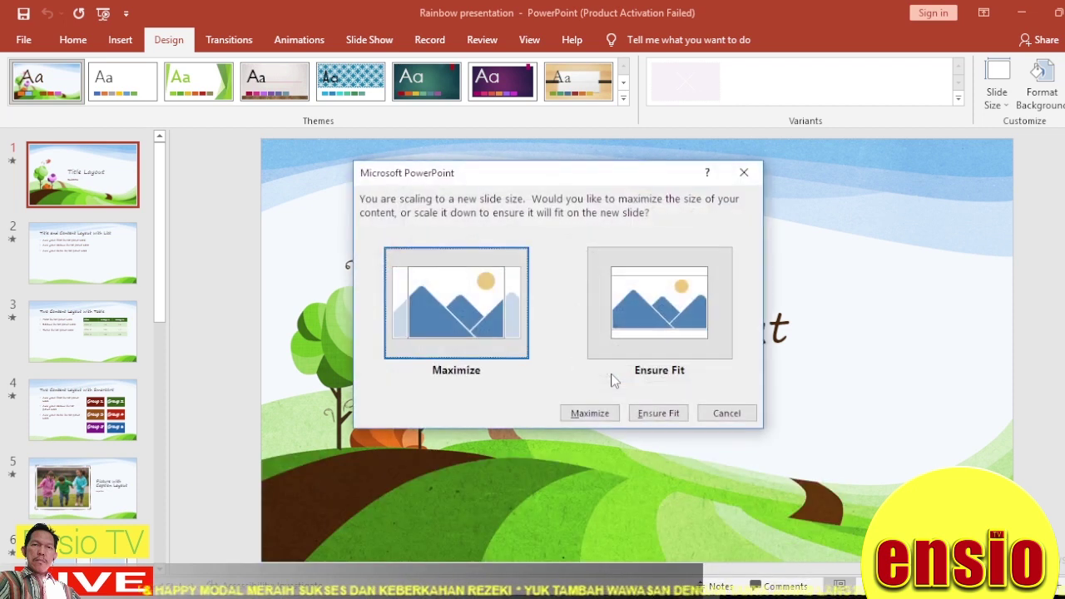
click(648, 318)
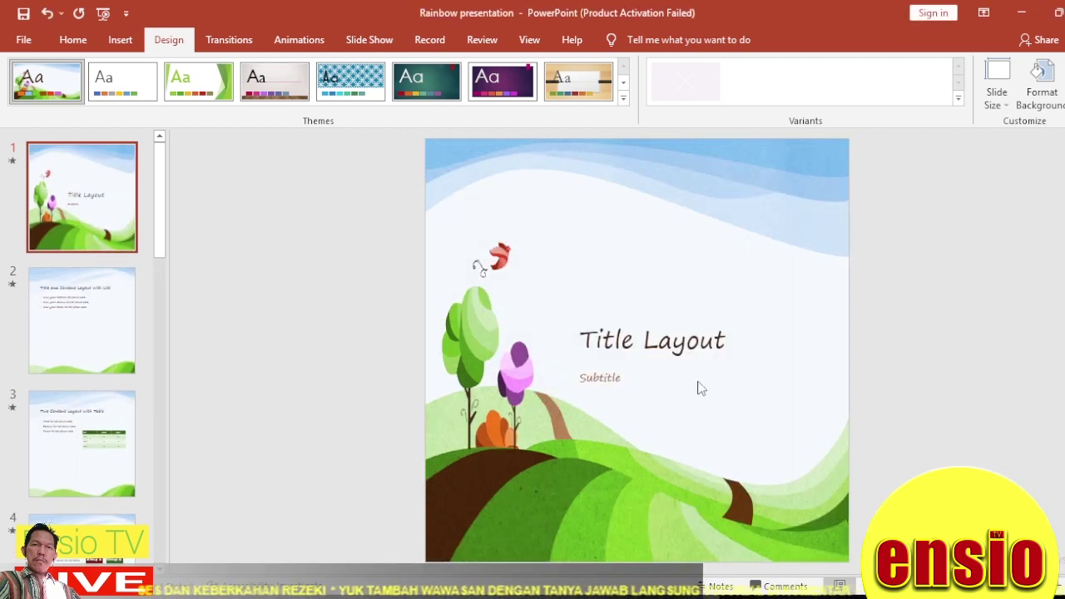
Delete all twelve sample slides after the title slide
click(657, 341)
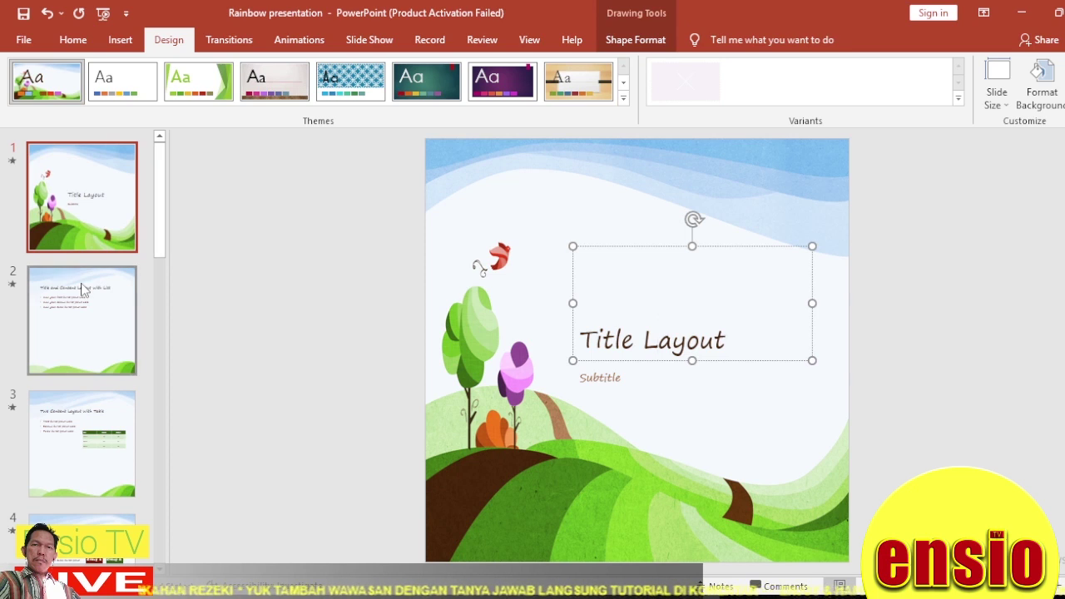
click(79, 286)
mouse_move(159, 222)
mouse_down()
mouse_move(163, 343)
mouse_move(119, 559)
mouse_up()
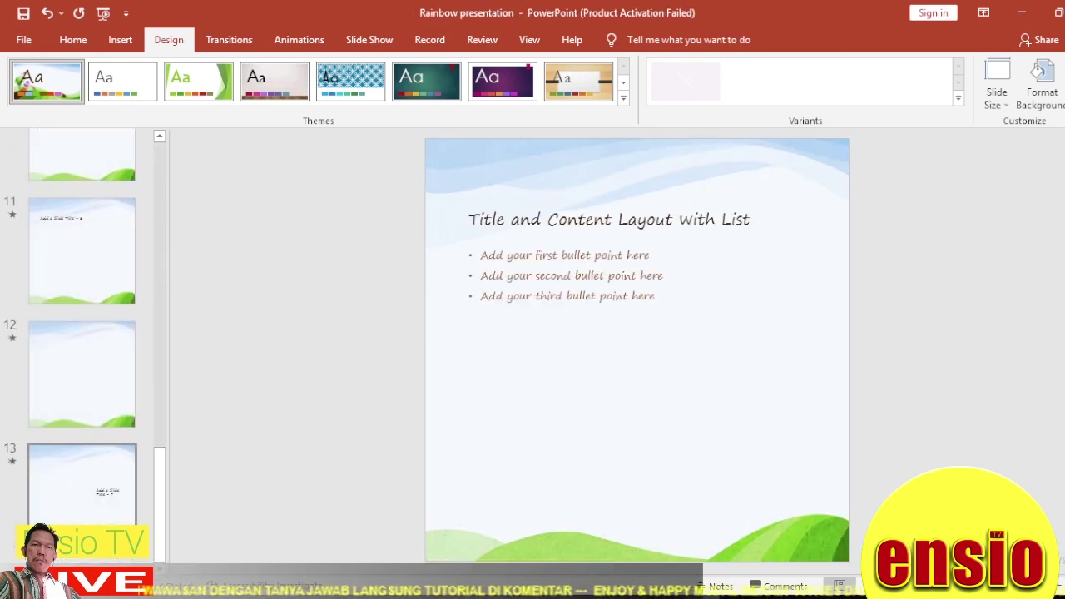
key(ctrl+a)
key(Delete)
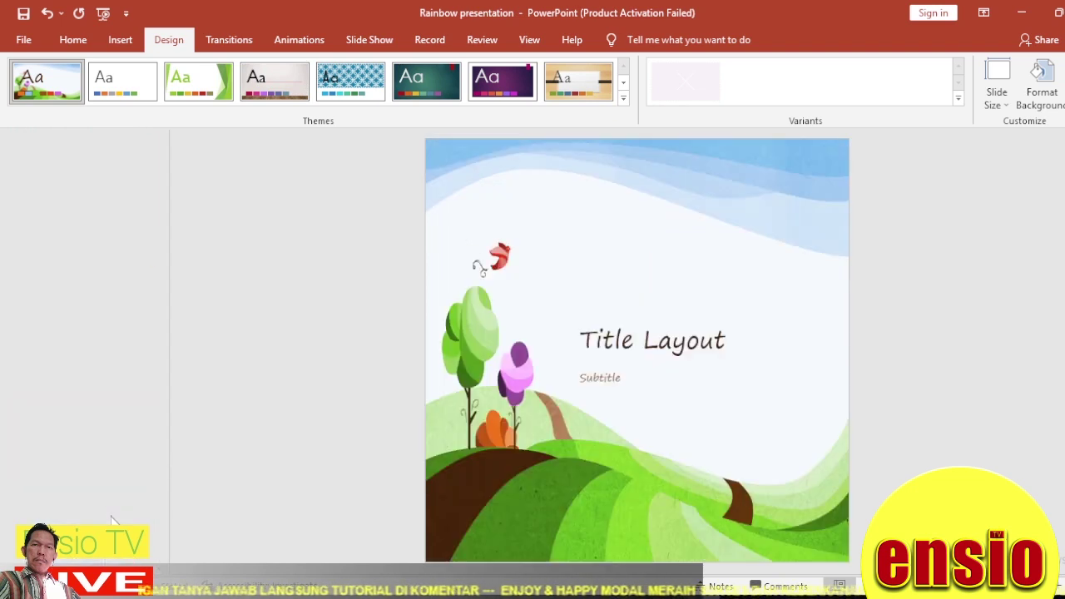
click(896, 208)
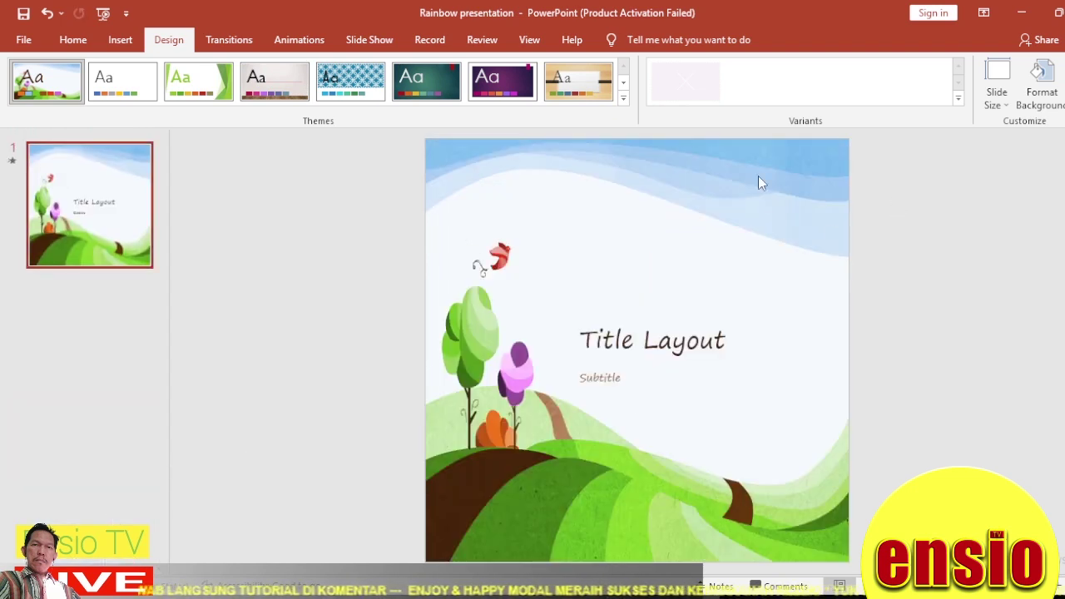
click(677, 363)
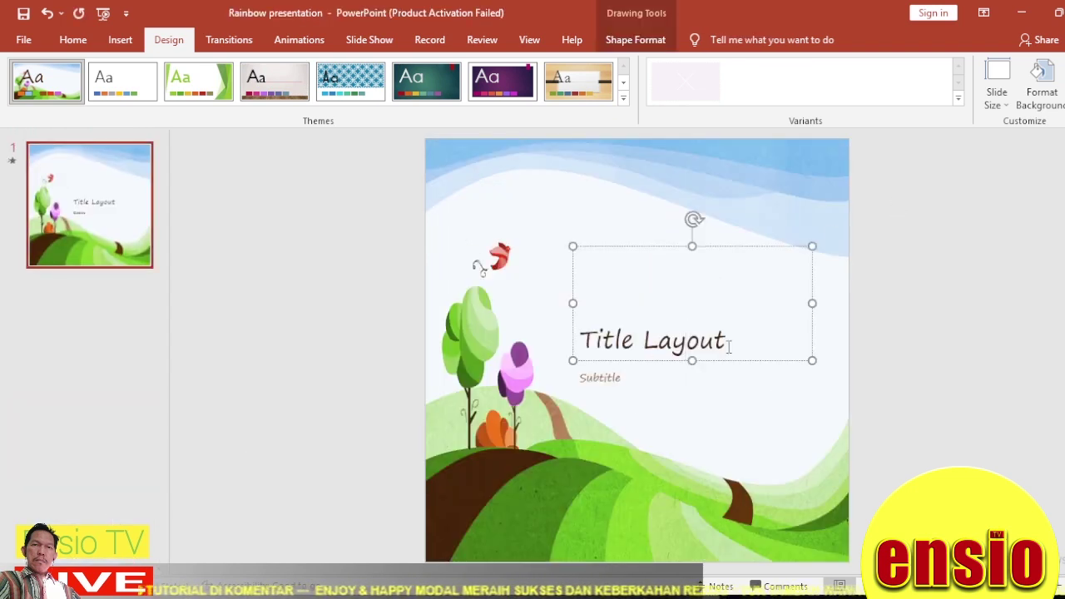
Move the title box to the top of the slide and stretch it to the right edge
mouse_move(692, 246)
mouse_down()
mouse_move(691, 318)
mouse_move(560, 179)
mouse_move(570, 172)
mouse_up()
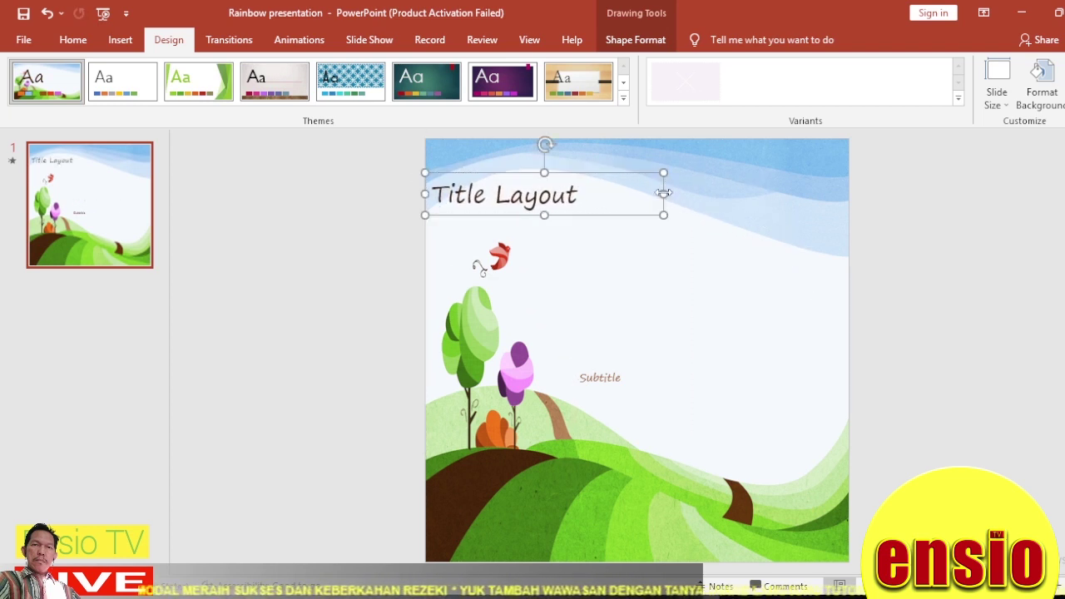
drag(776, 193, 851, 197)
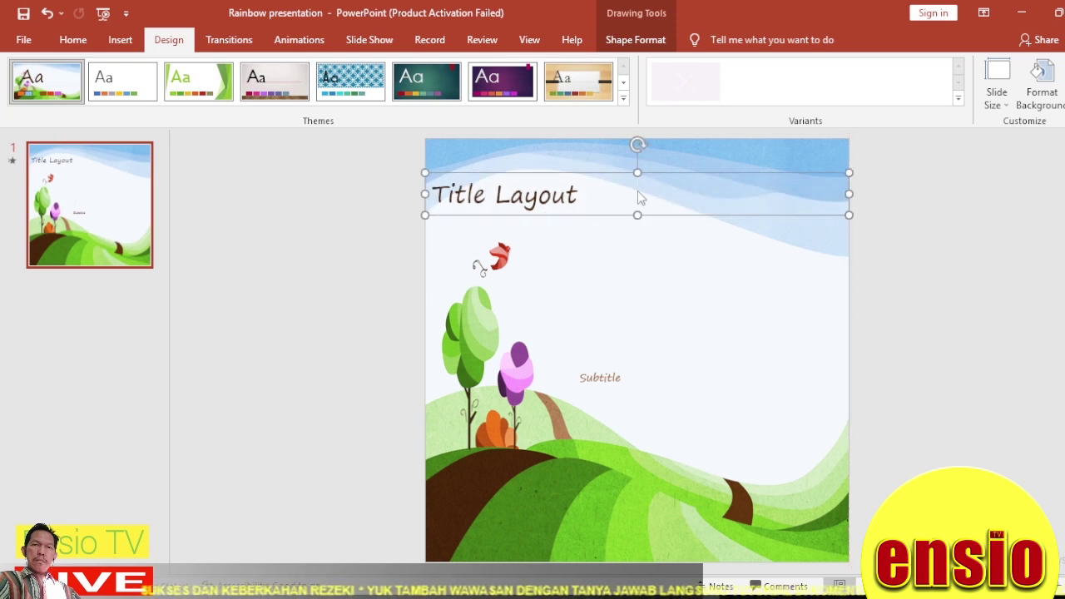
click(584, 201)
click(585, 201)
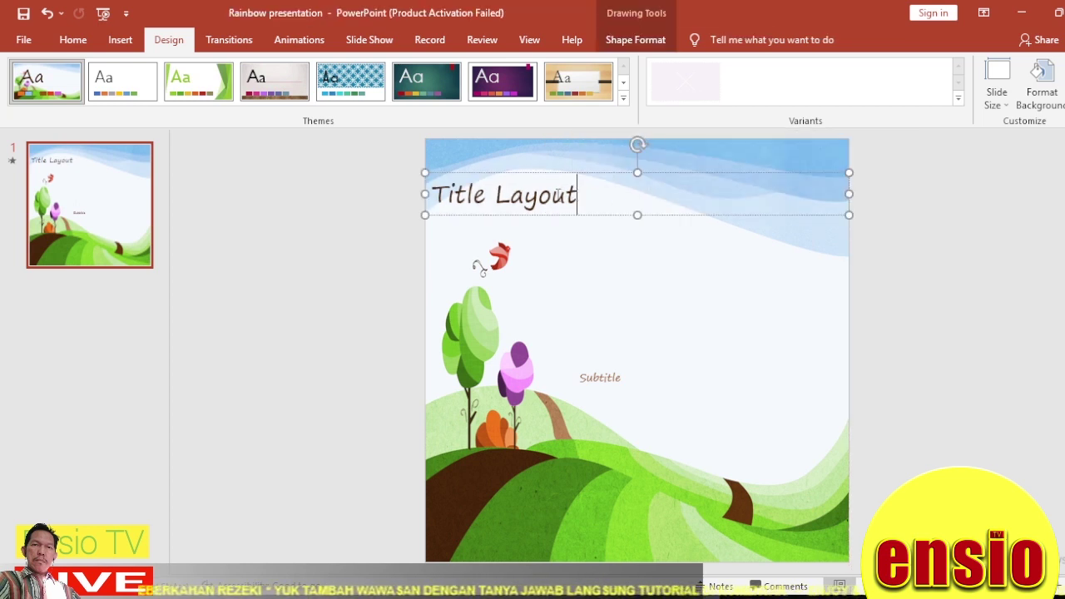
drag(582, 197, 384, 187)
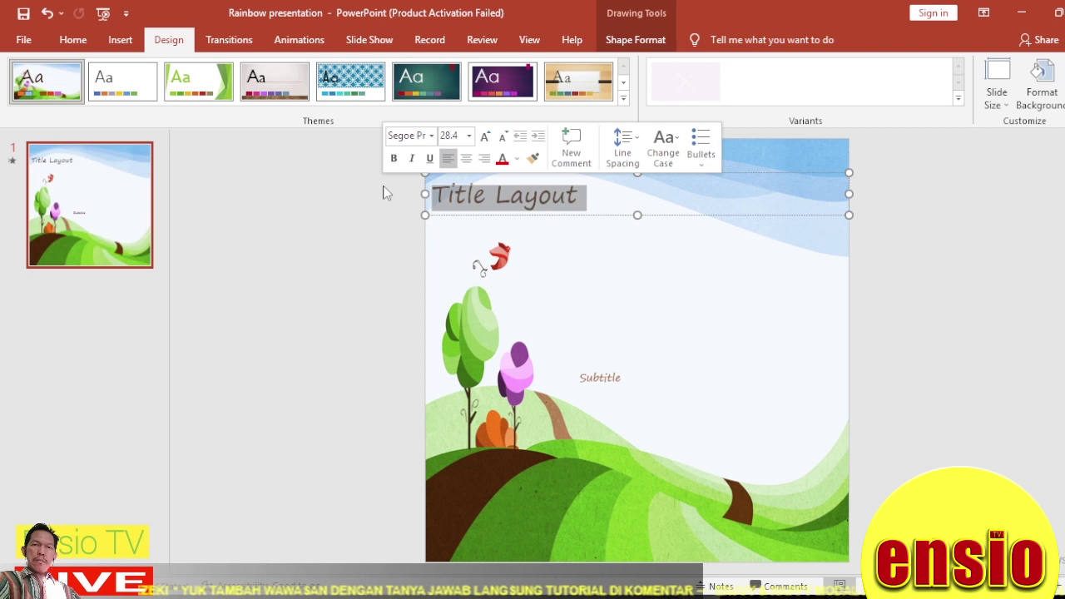
Replace the title text with 'Ngobrol Pagi Ngupi'
text(Nobr)
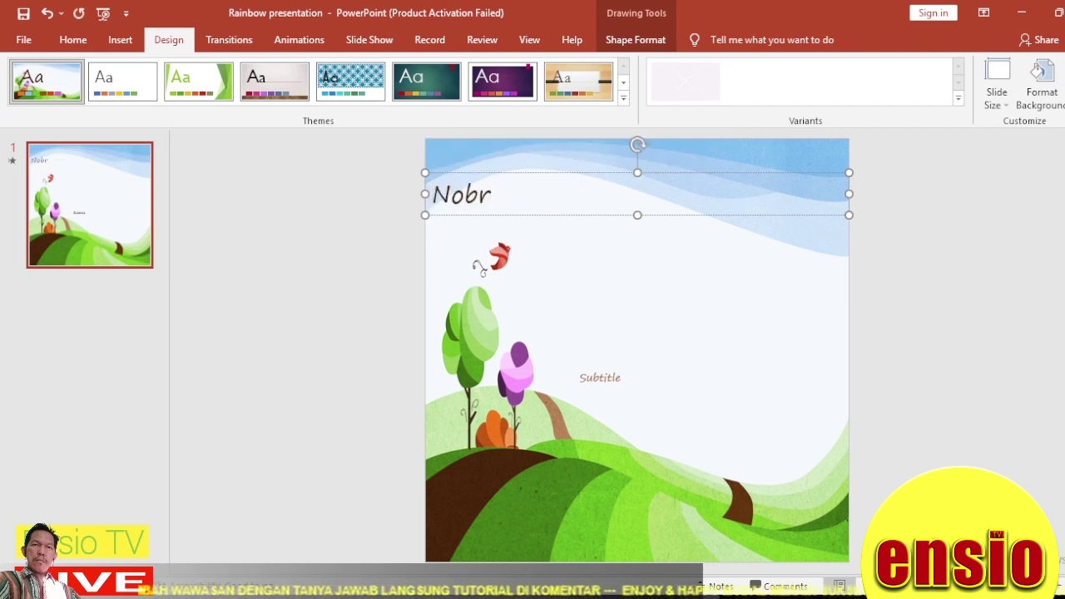
key(BackSpace)
key(BackSpace)
text(G)
key(BackSpace)
text(gobri)
key(BackSpace)
text(ol Pagiu)
key(BackSpace)
text(Ngupi)
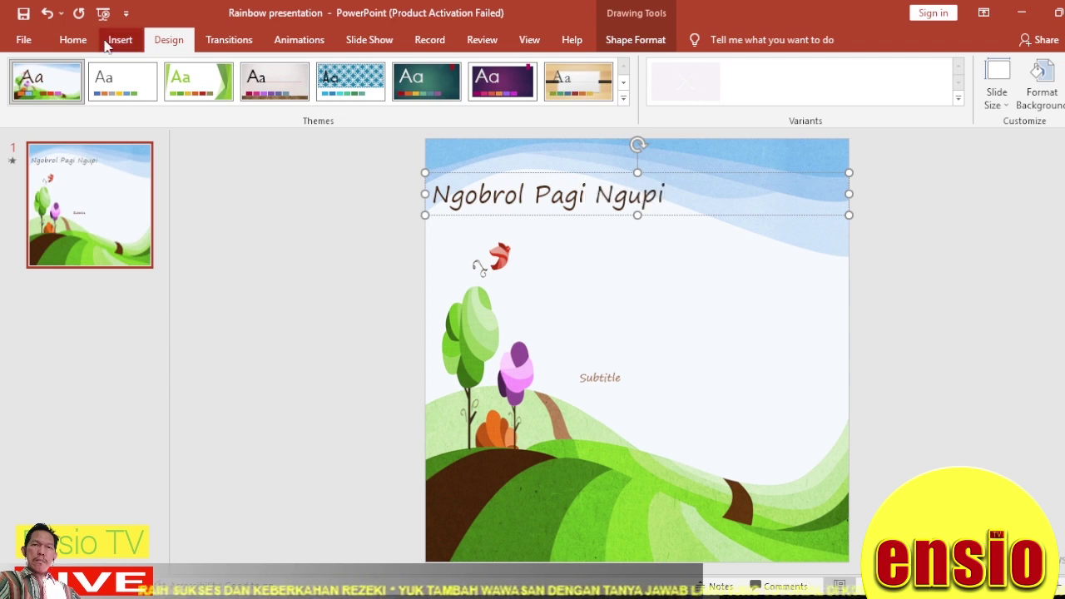
click(73, 39)
Center the title and make the subtitle a shorter, centred 'Bersama' box just below it
click(433, 95)
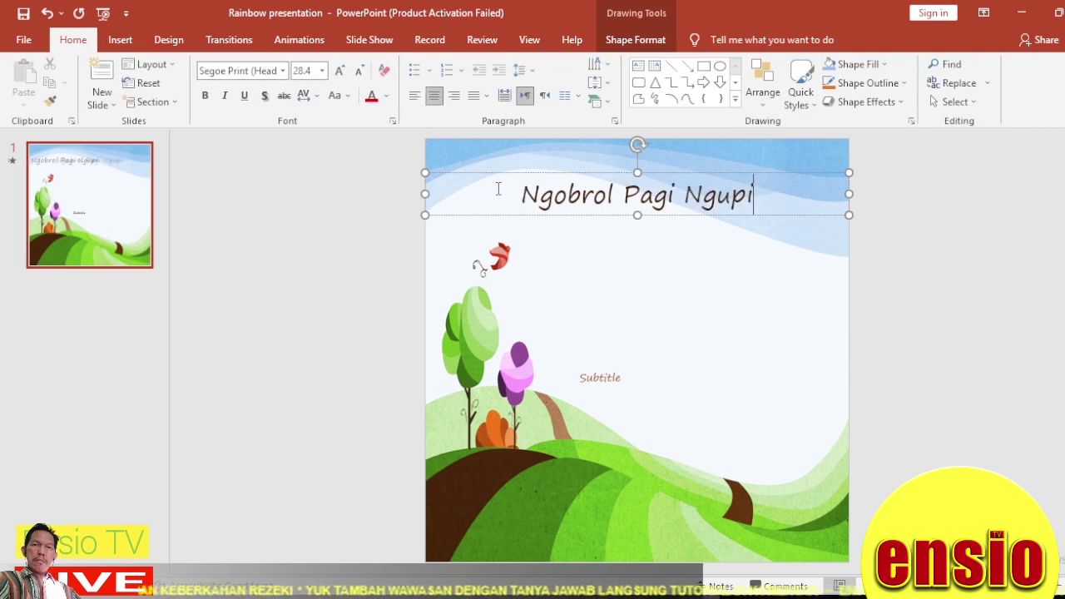
click(599, 380)
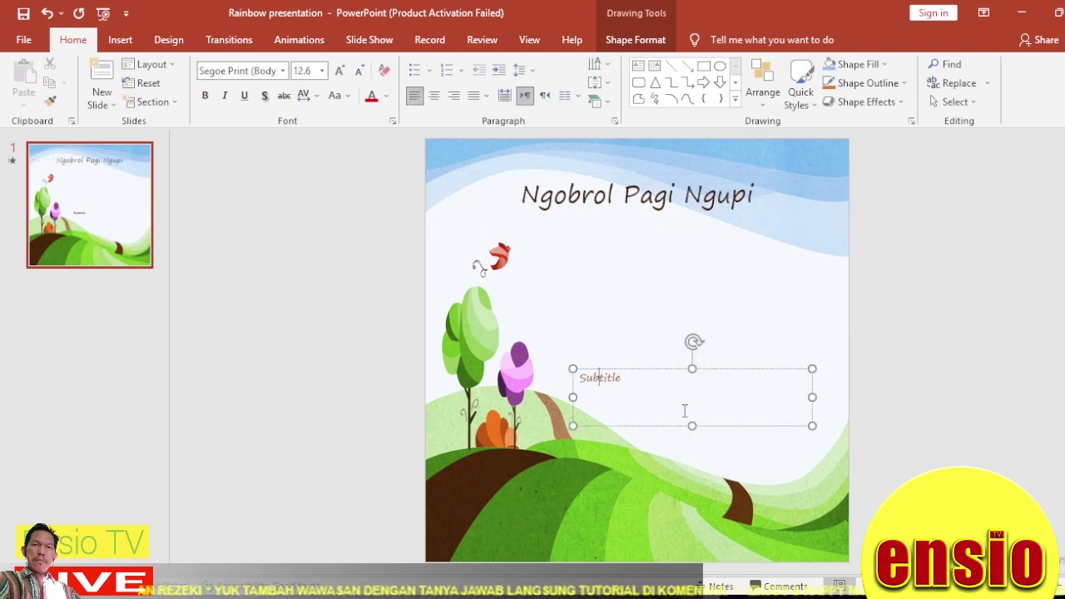
drag(691, 425, 691, 389)
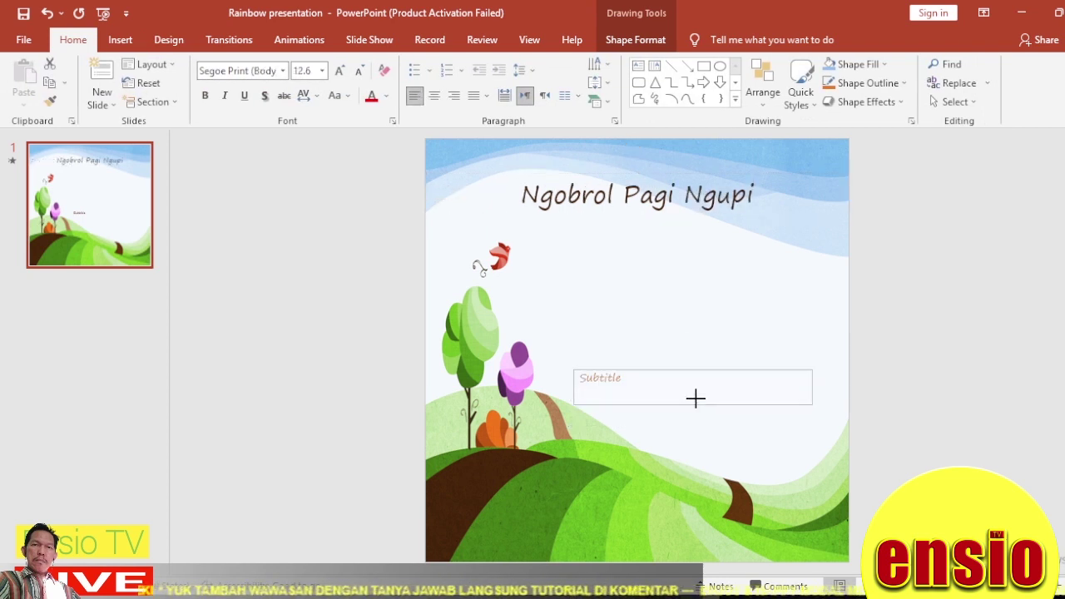
double_click(616, 378)
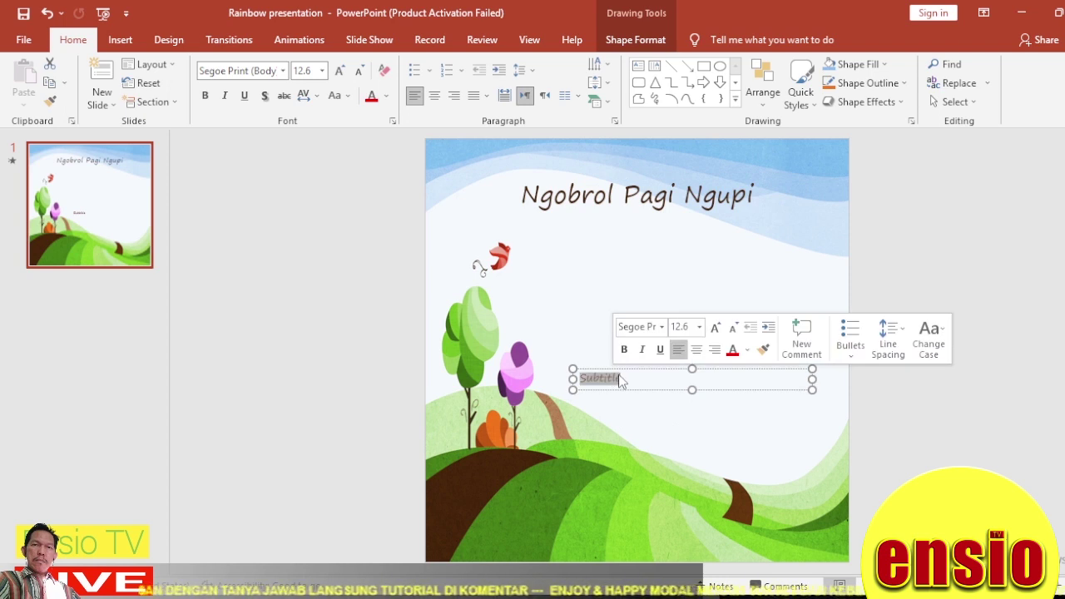
text(Bersama)
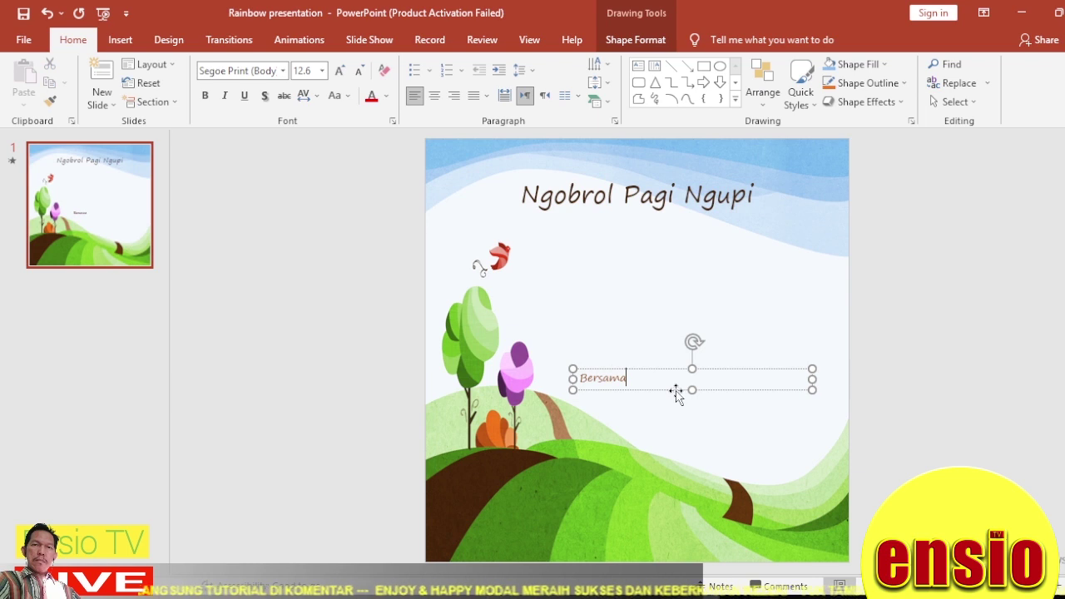
drag(672, 368, 623, 223)
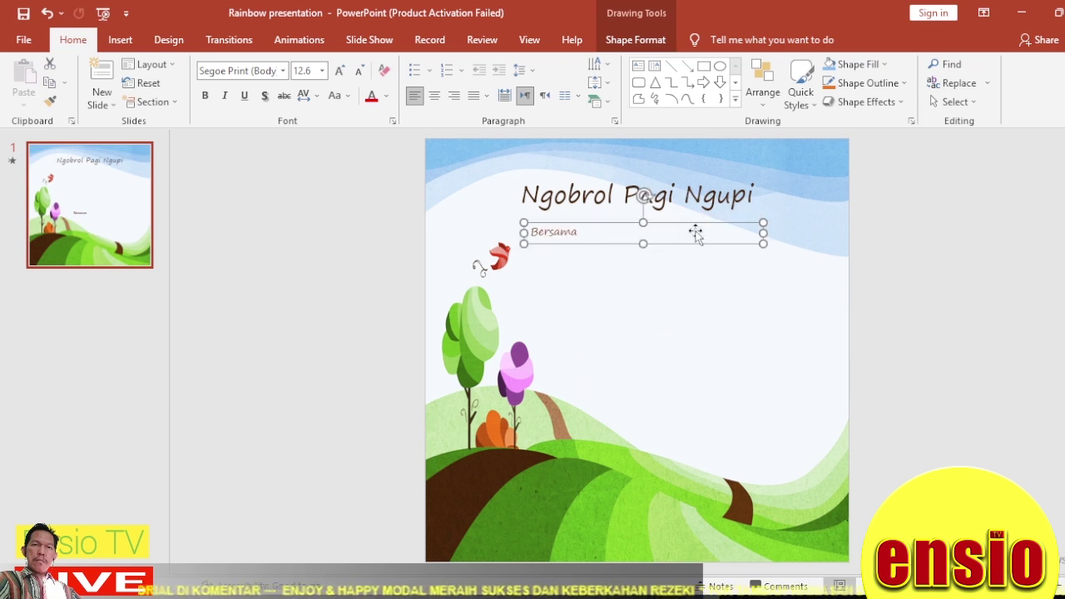
click(435, 97)
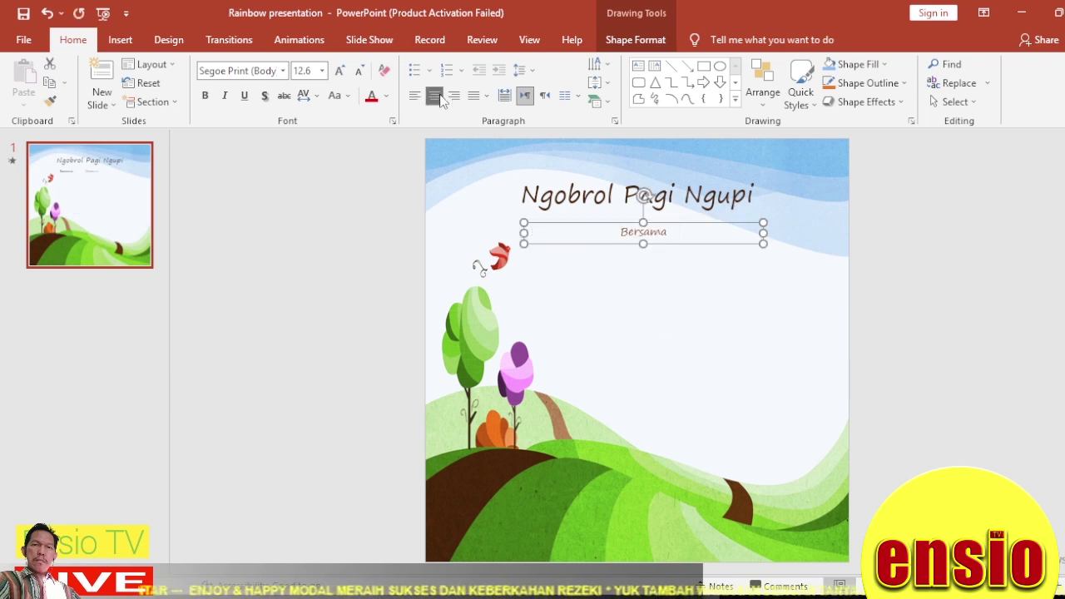
click(770, 351)
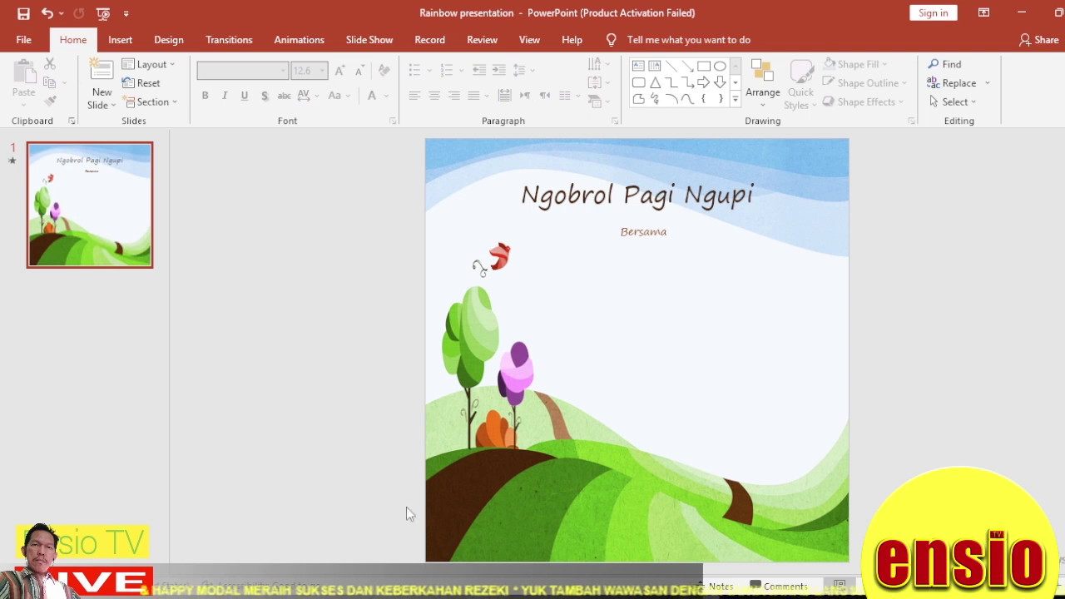
Insert an Ascending Picture Accent Process SmartArt graphic and enlarge it
click(120, 40)
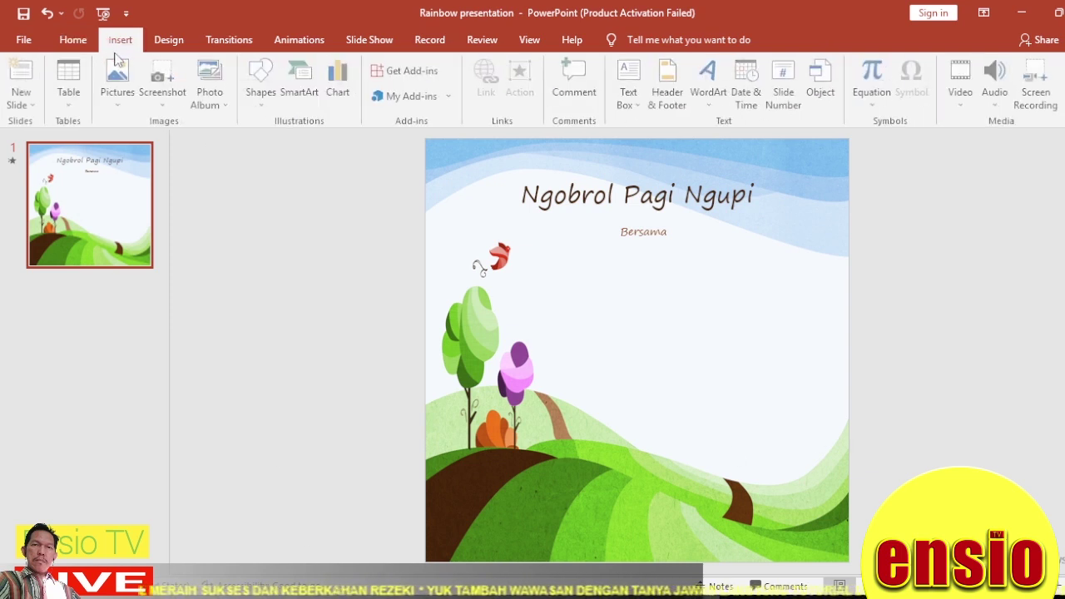
click(302, 92)
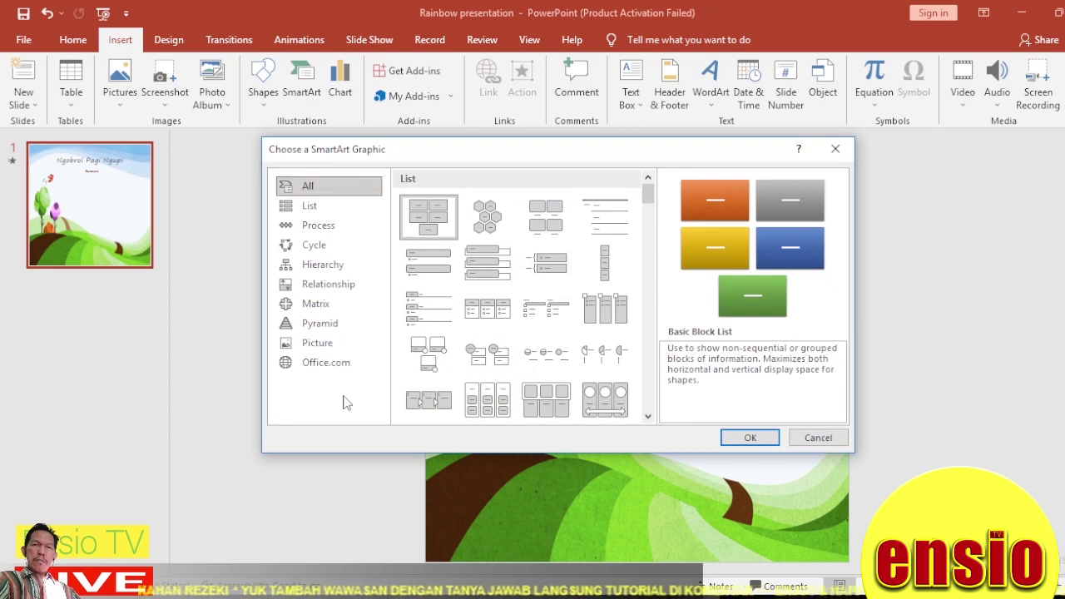
click(331, 349)
drag(649, 274, 653, 361)
click(478, 265)
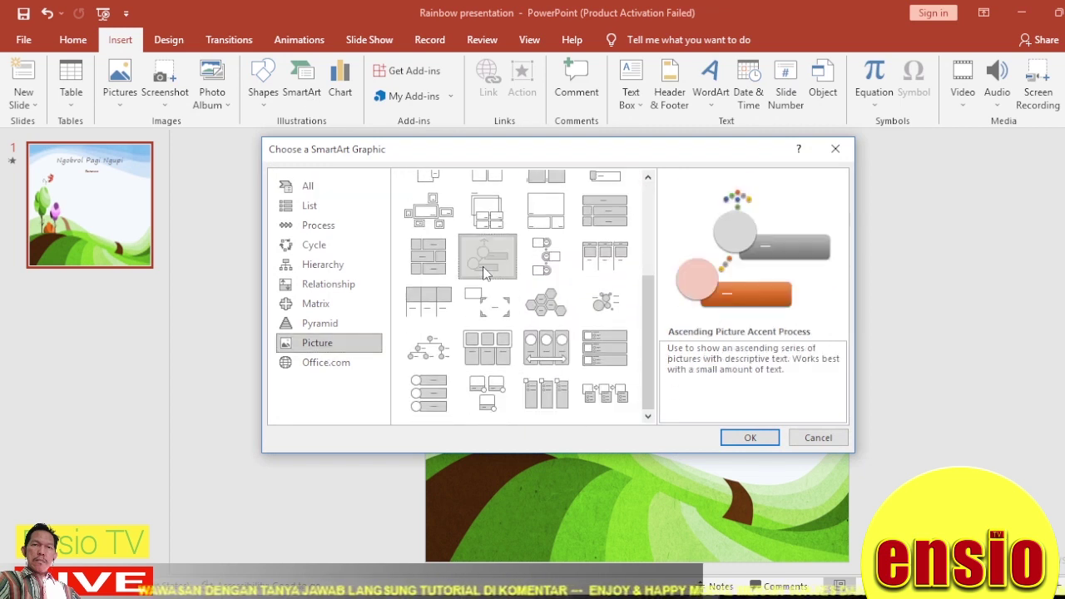
click(749, 438)
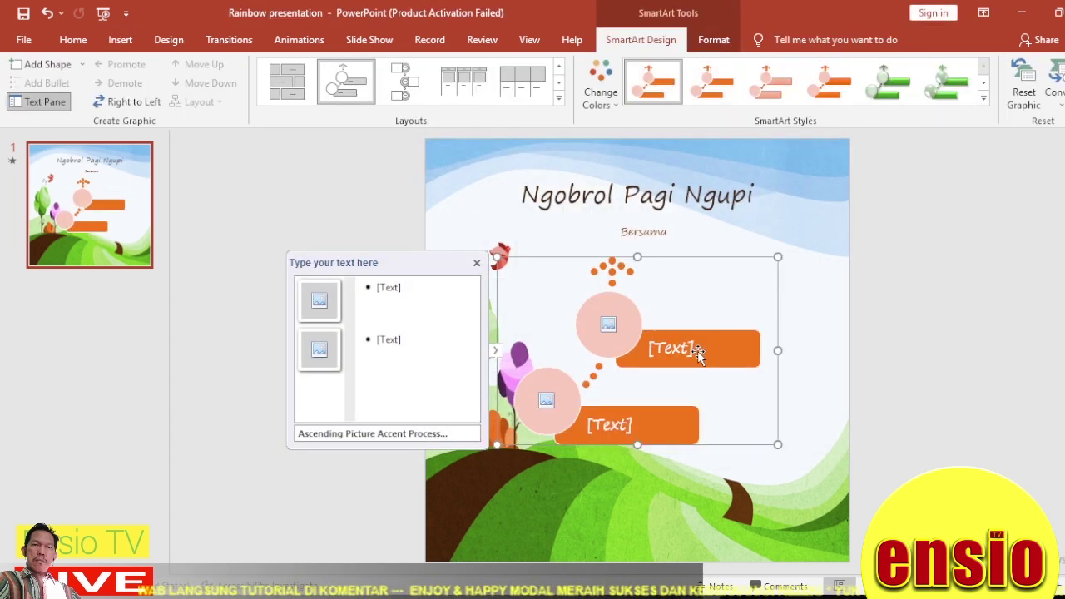
drag(777, 256, 813, 231)
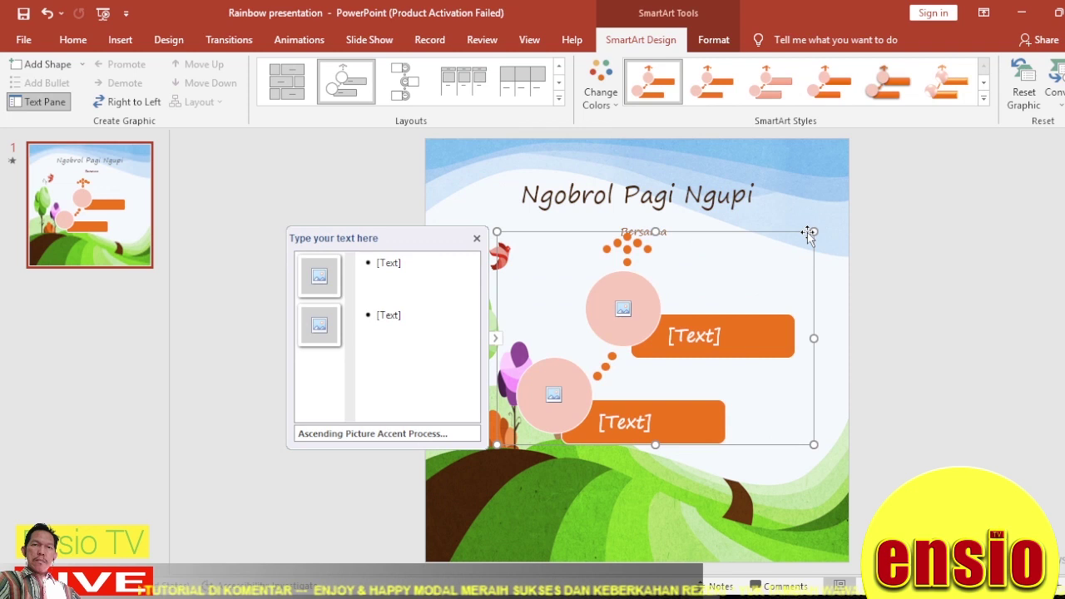
Recolour the SmartArt with a green-and-blue Colorful scheme
click(601, 87)
click(682, 218)
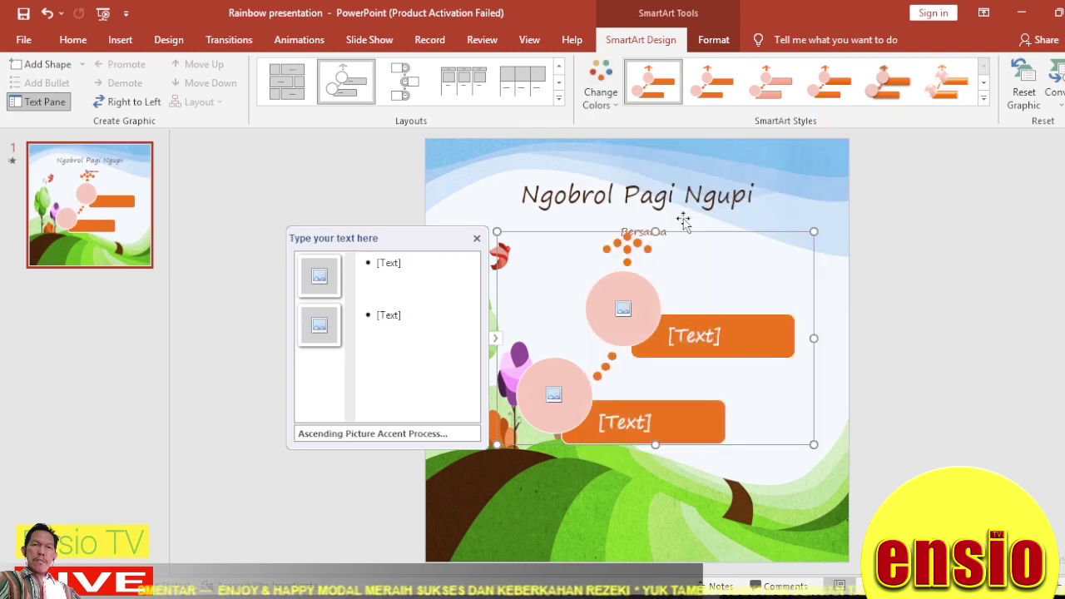
click(619, 313)
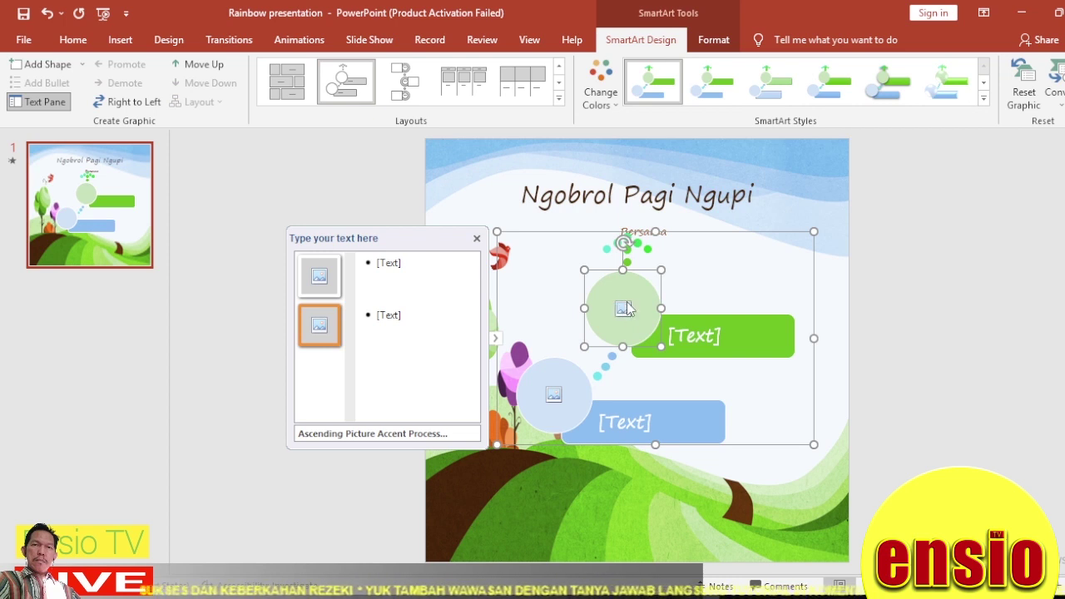
Insert 2.jpg into the top circle and apply a bevelled, white-bordered 3D SmartArt style
click(623, 310)
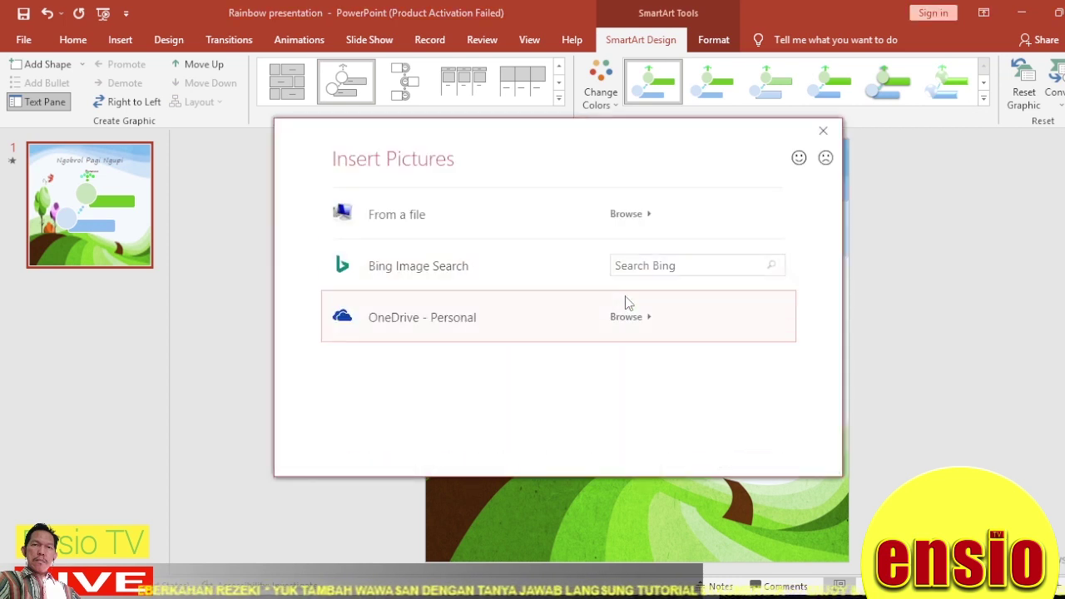
click(599, 215)
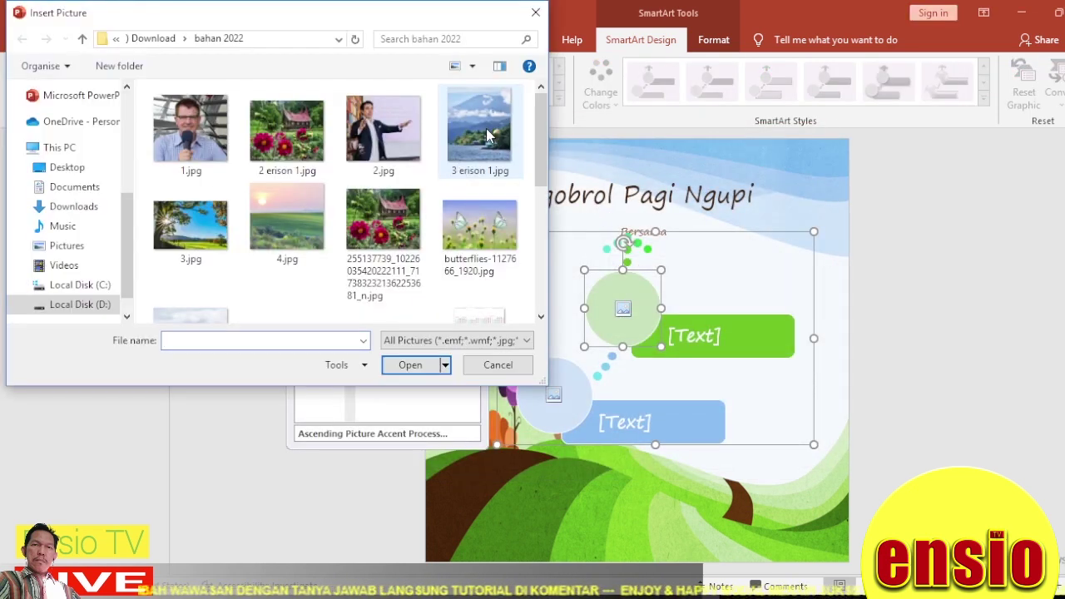
double_click(384, 146)
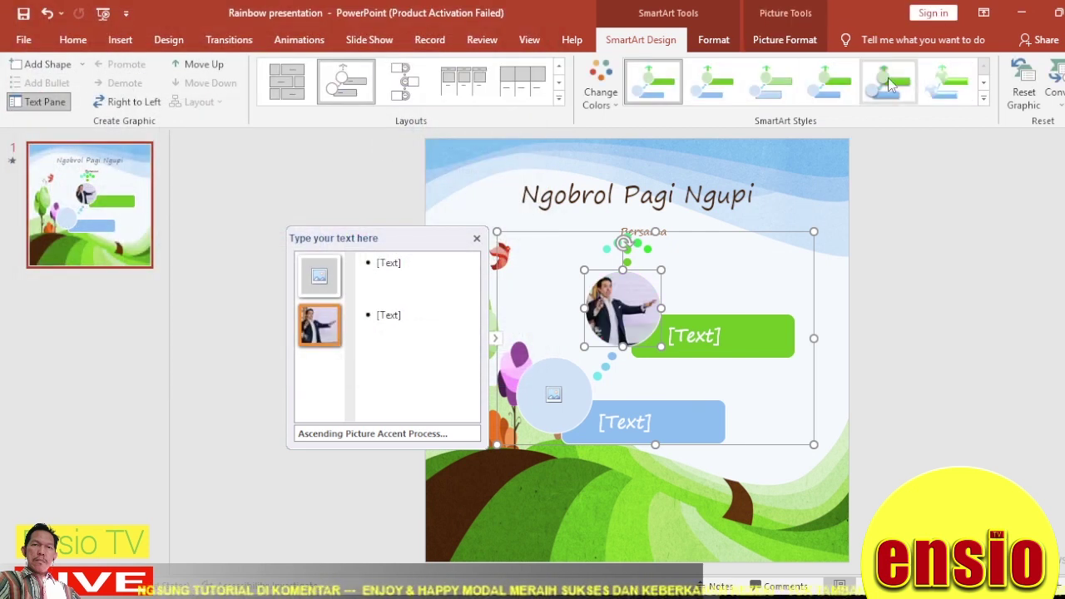
click(889, 83)
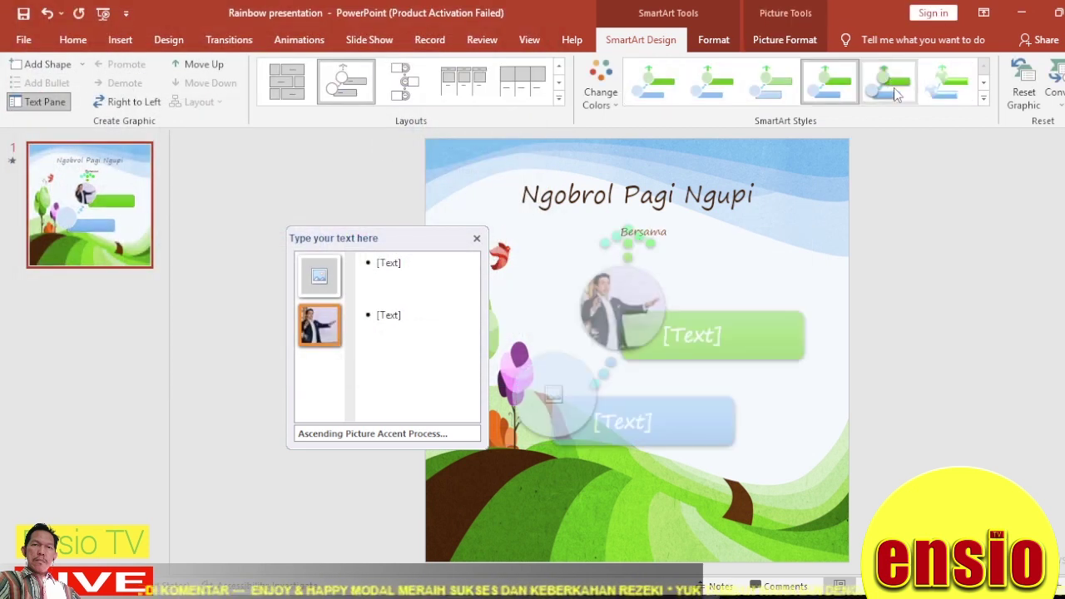
click(936, 78)
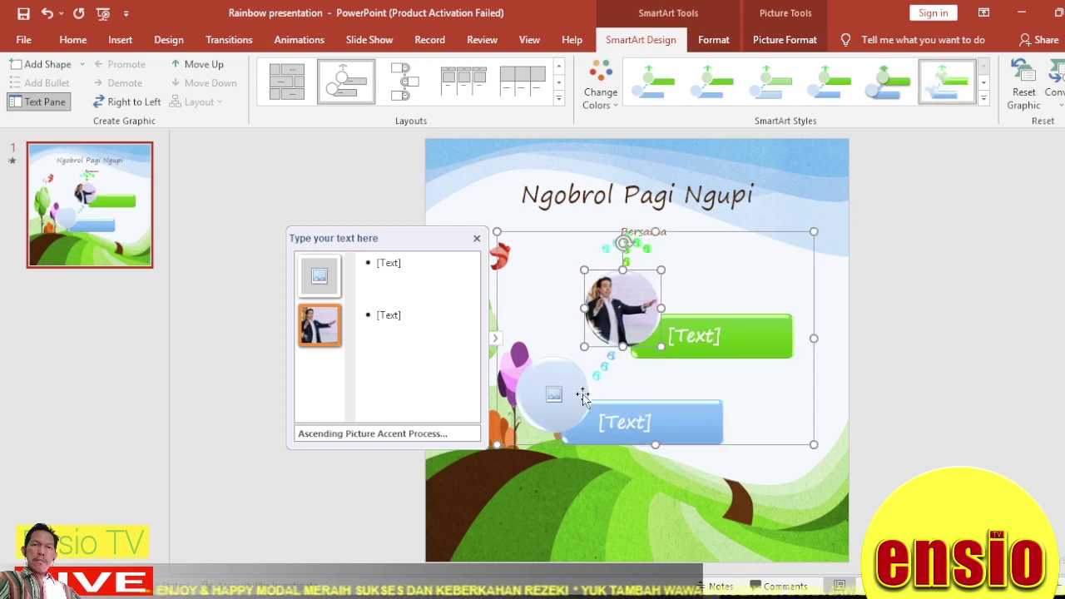
Insert 1.jpg into the lower SmartArt circle
click(554, 394)
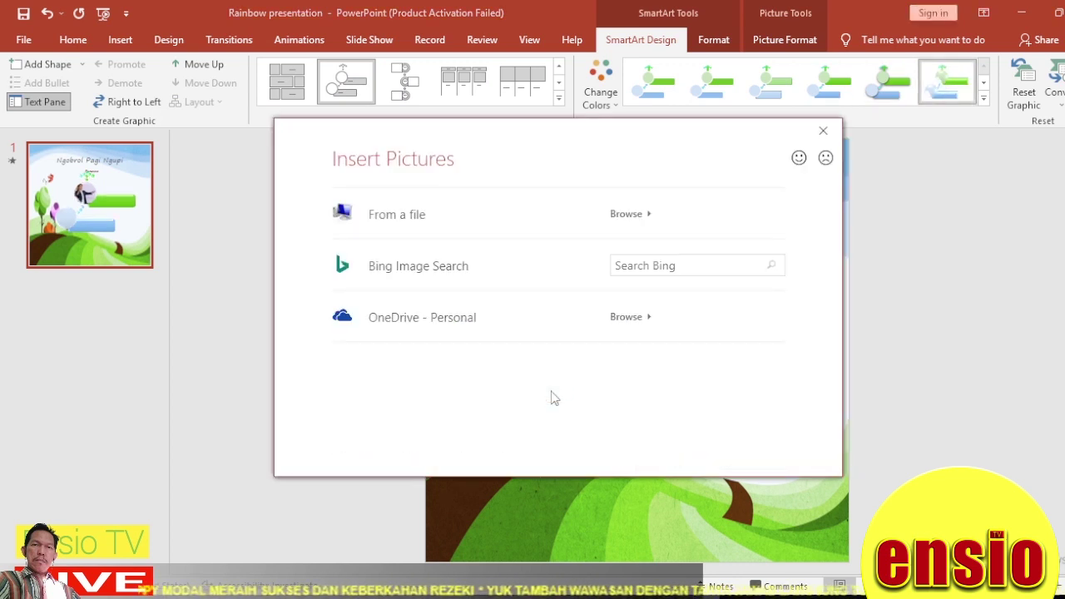
click(641, 214)
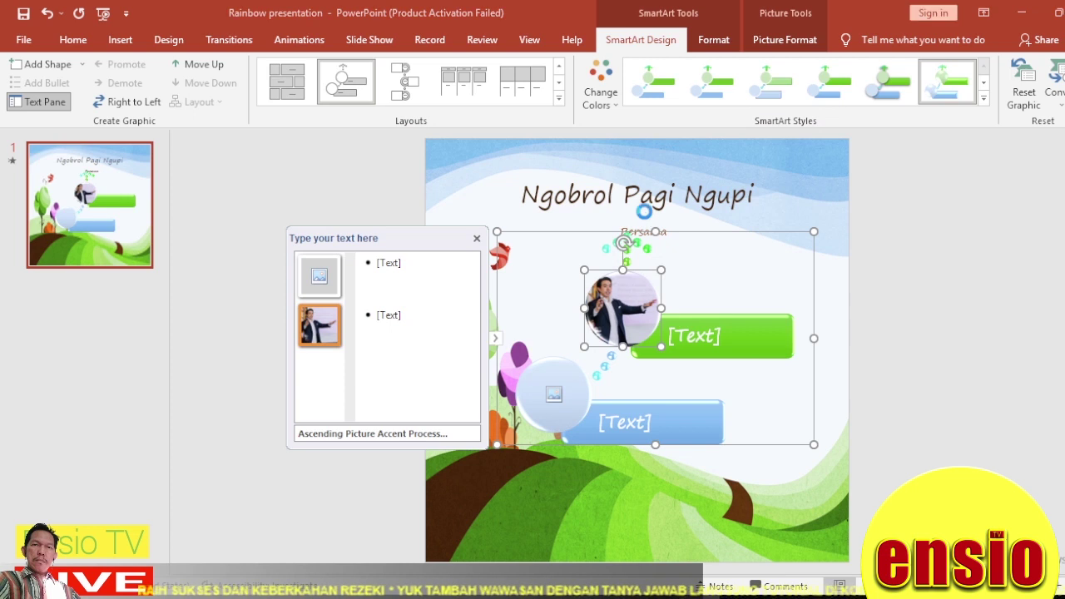
double_click(199, 142)
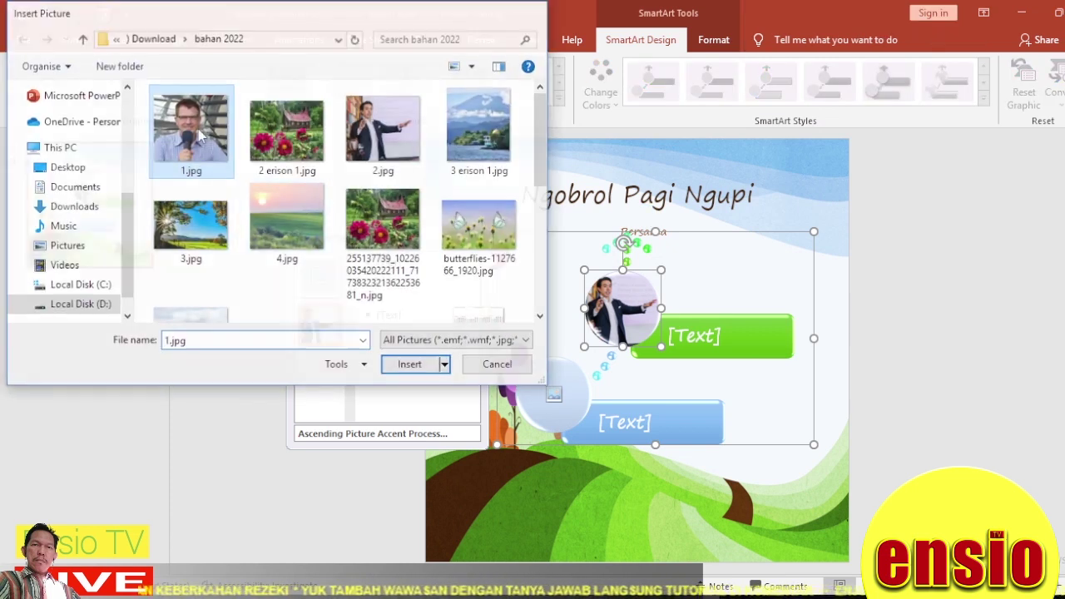
Type the speaker's name and title into the green SmartArt shape
click(693, 416)
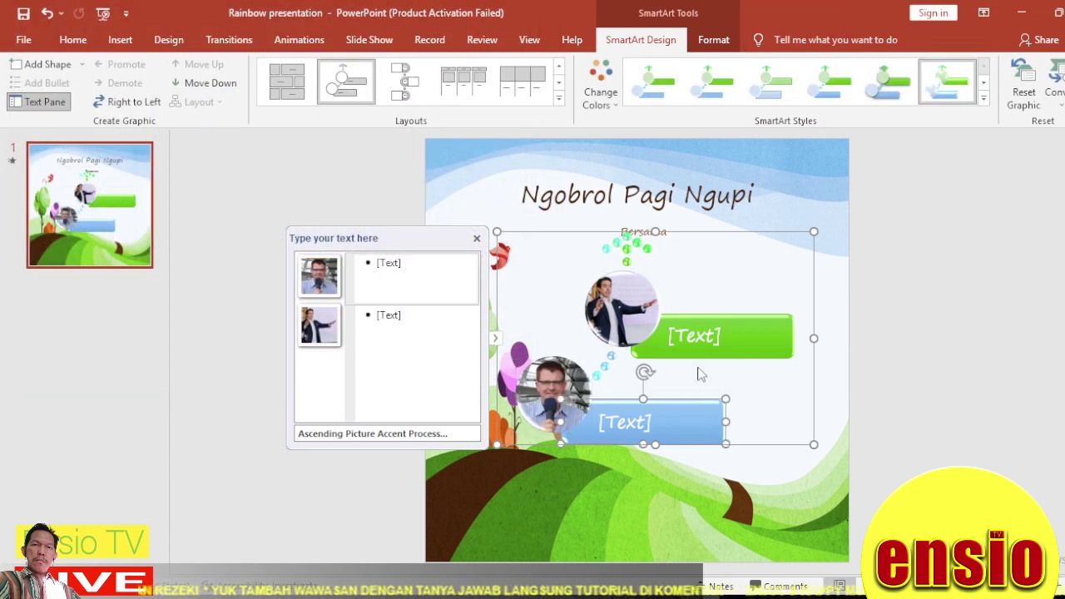
click(697, 337)
click(694, 335)
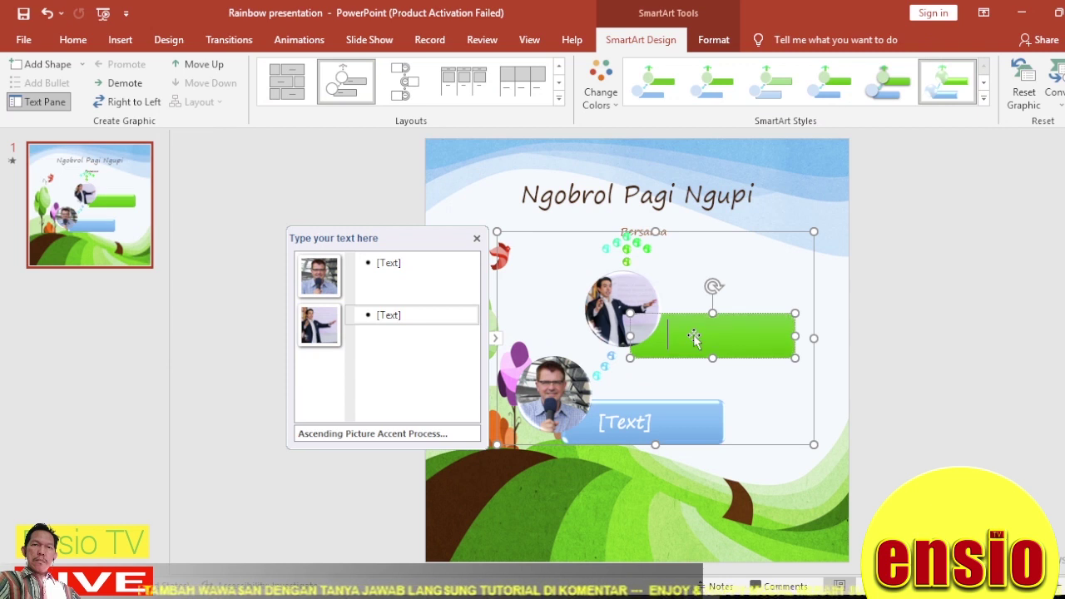
text(M)
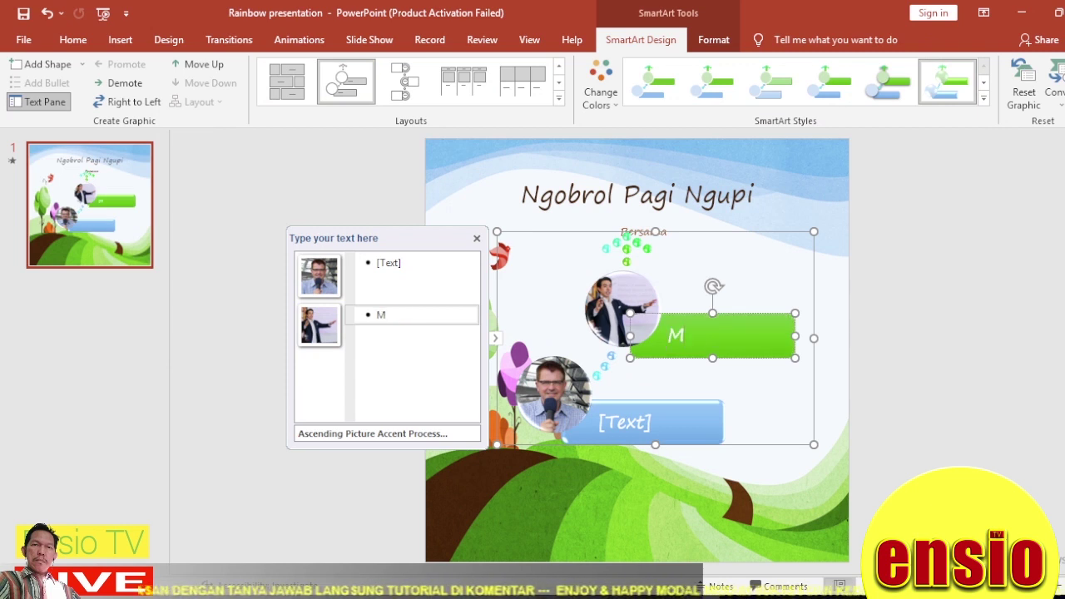
text(r. Fulan S.Pd)
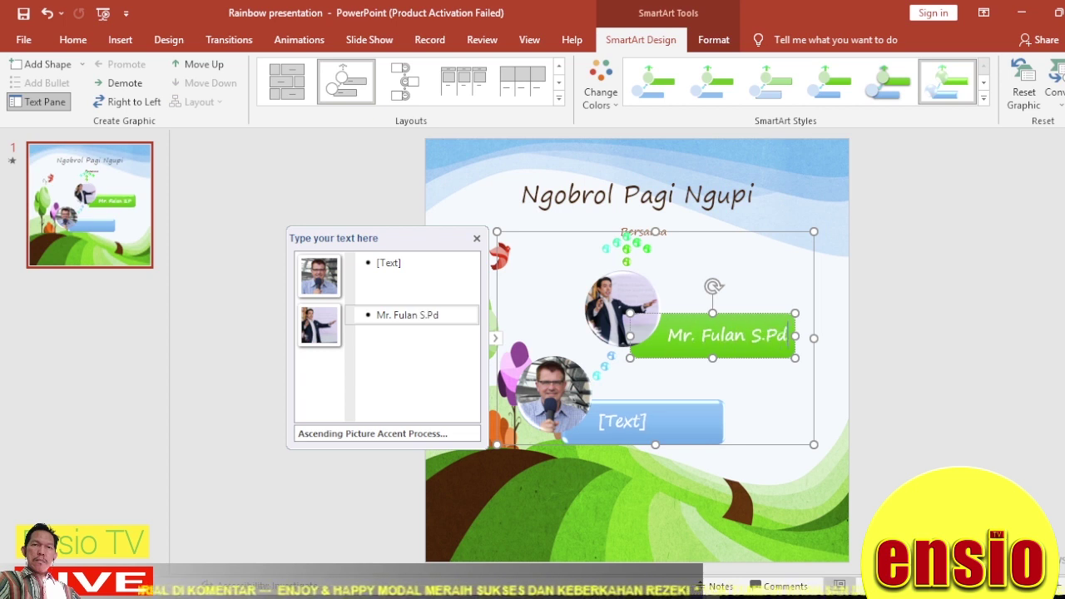
text(.)
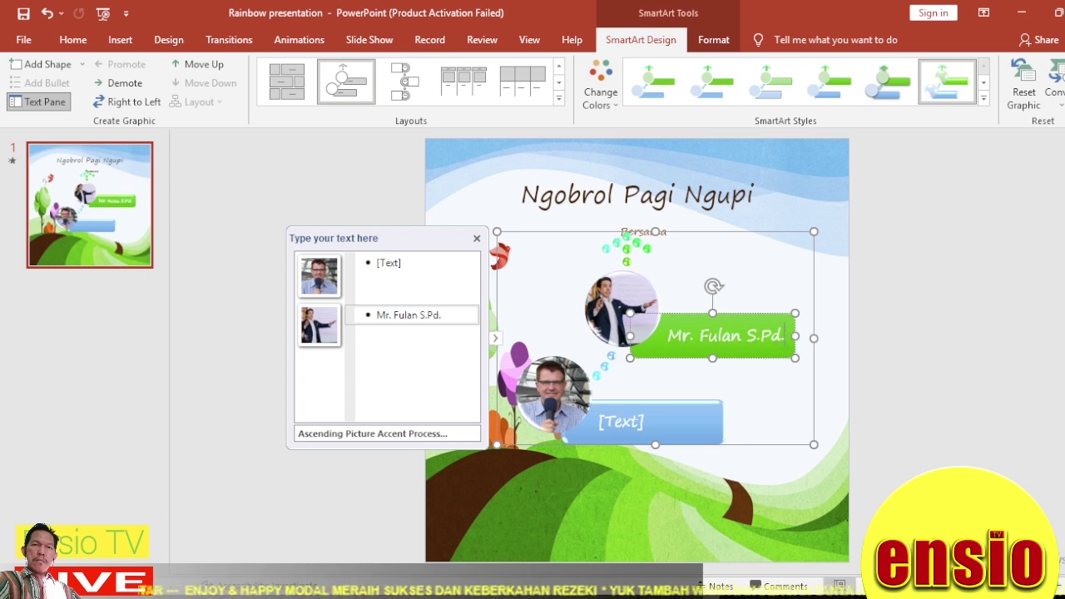
key(Return)
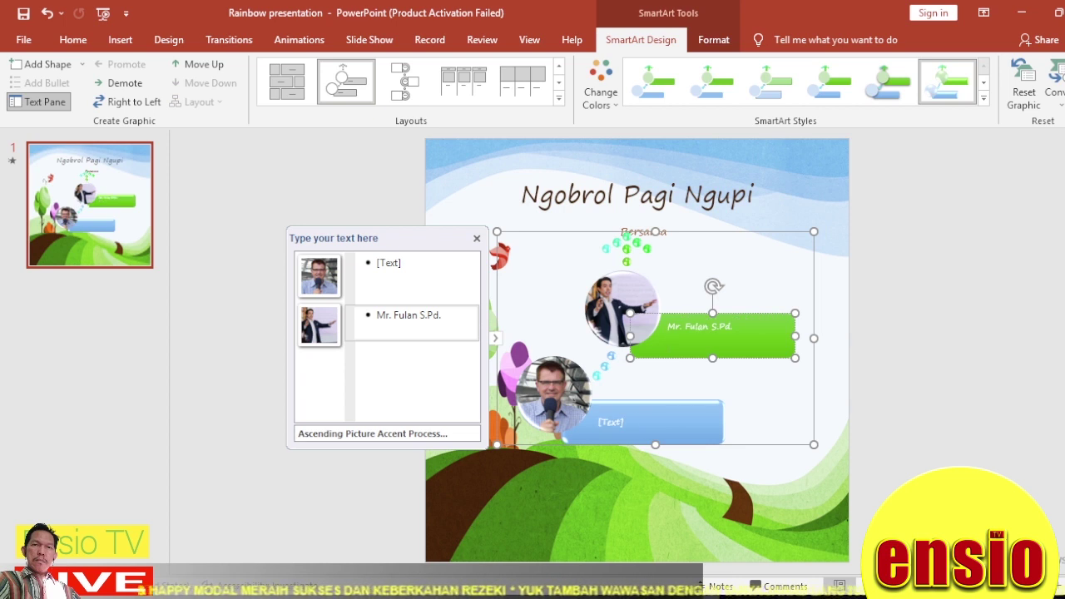
key(BackSpace)
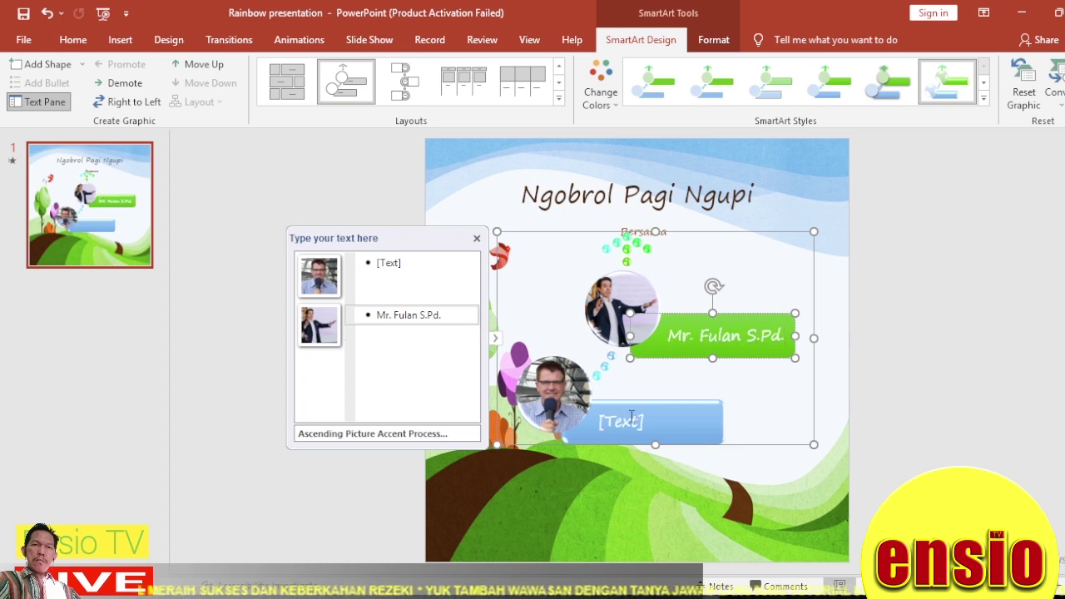
Label the blue shape 'Moderator' followed by the moderator's name
click(629, 428)
click(630, 428)
text(Moderator )
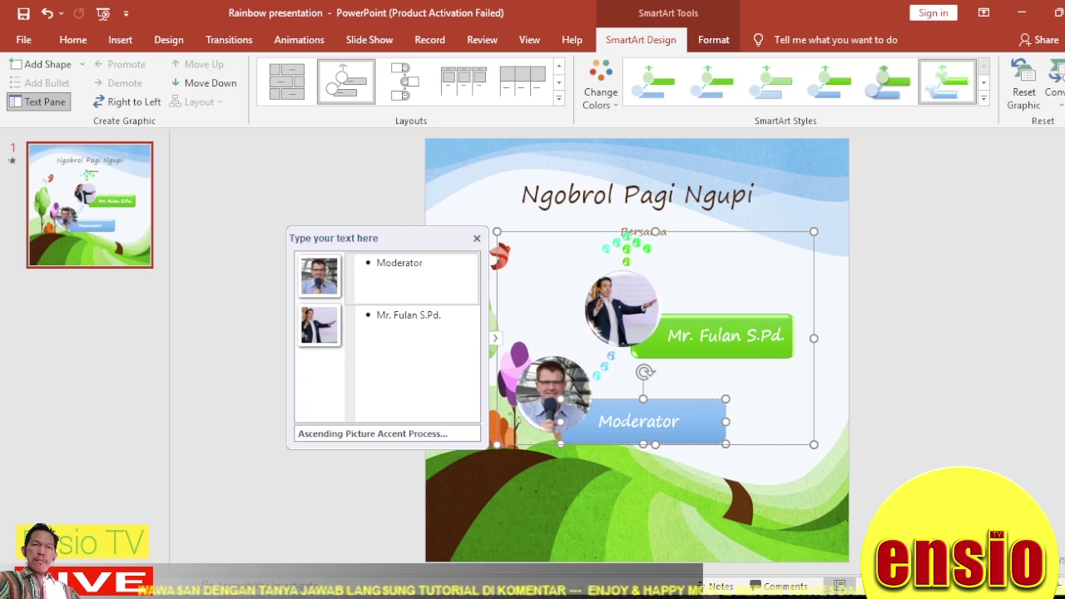
text(Mr )
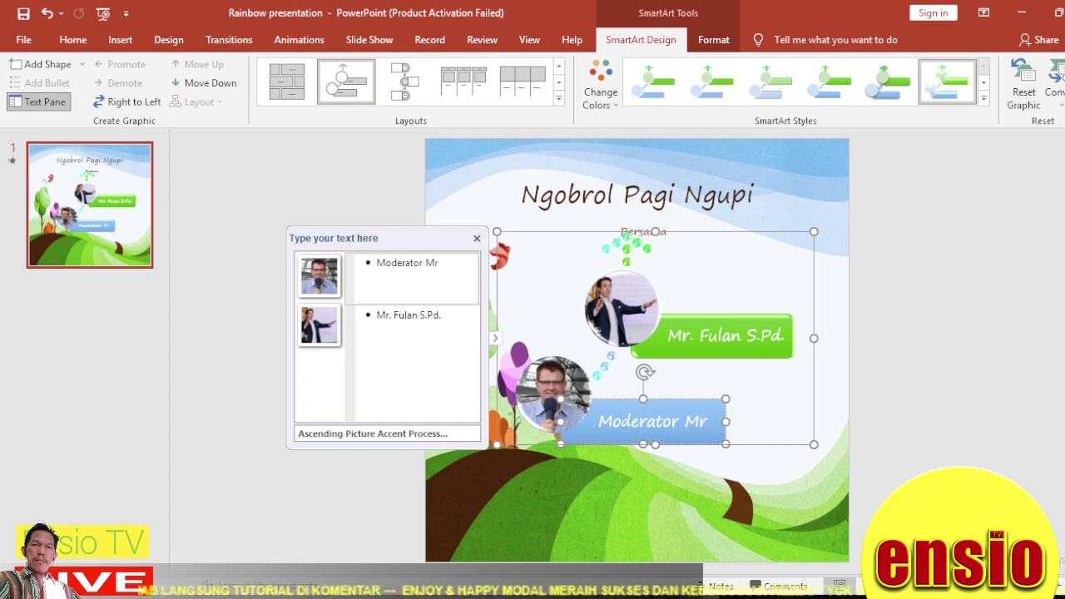
text(Fulan)
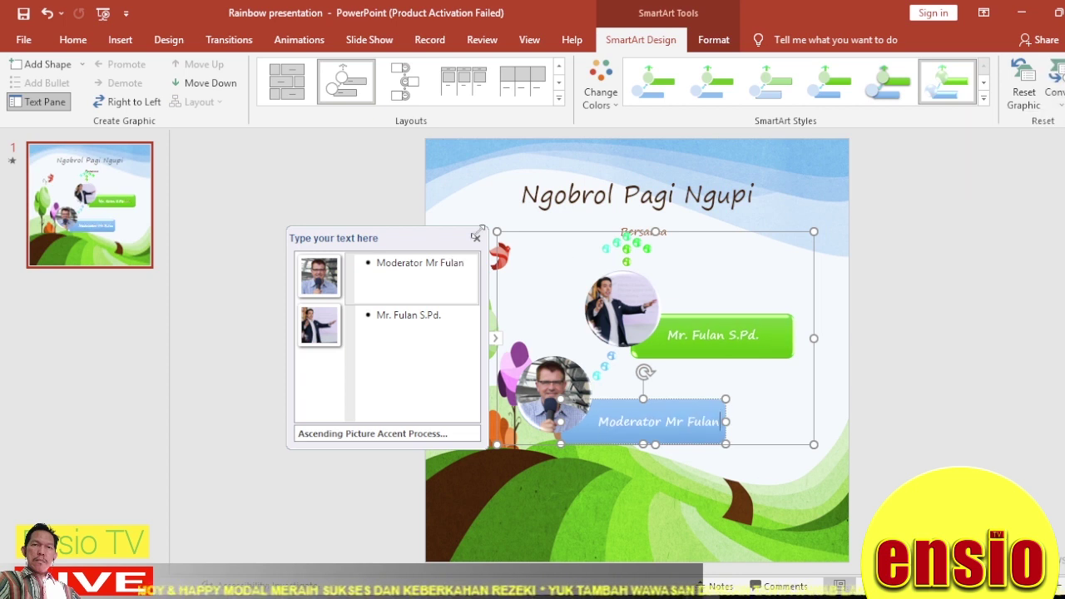
click(385, 202)
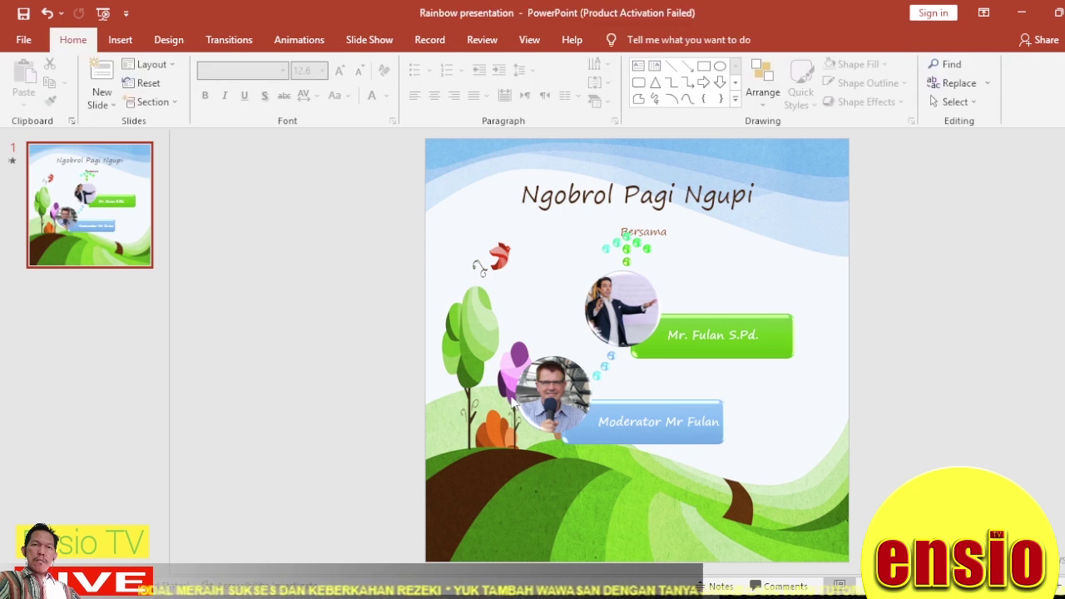
Place a copy of the Bersama text box near the bottom-left of the slide
click(657, 242)
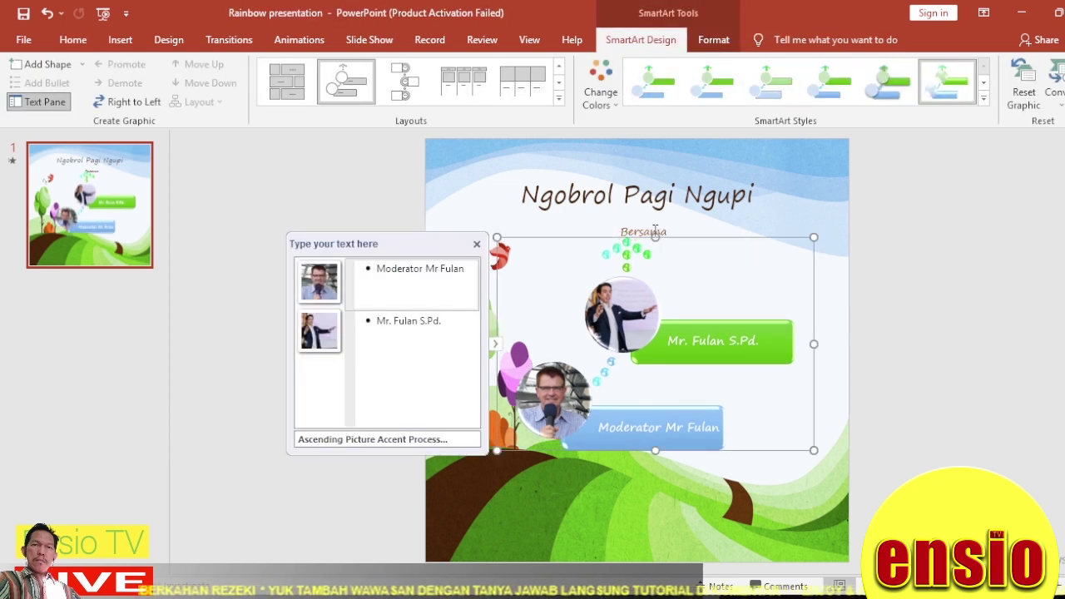
click(664, 227)
drag(664, 226, 605, 506)
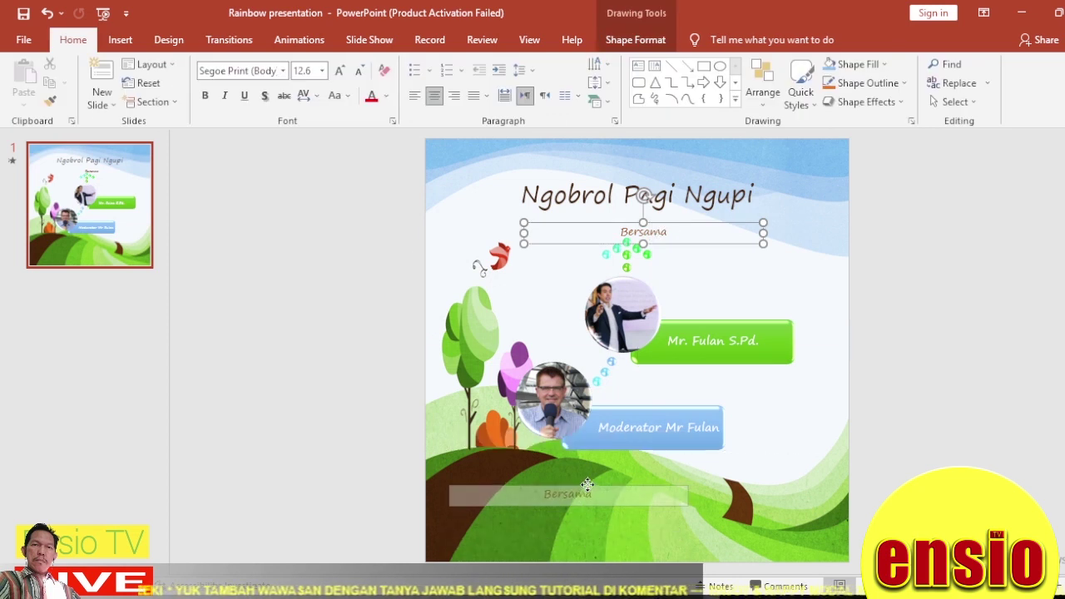
click(638, 514)
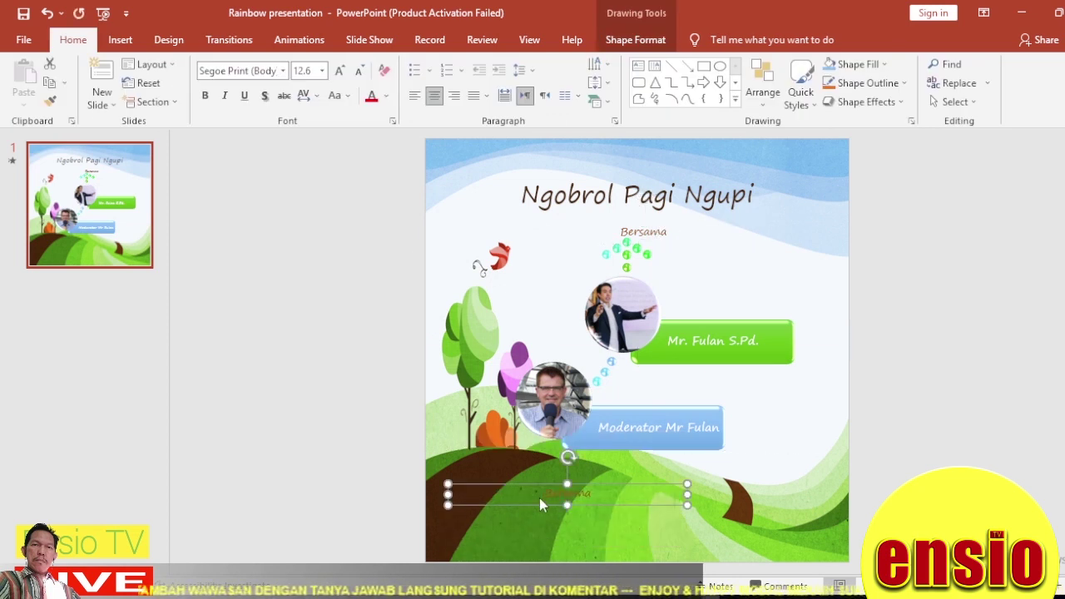
double_click(586, 497)
key(ctrl+z)
Make the copied text bold and colour it light sky blue with the Eyedropper
click(595, 471)
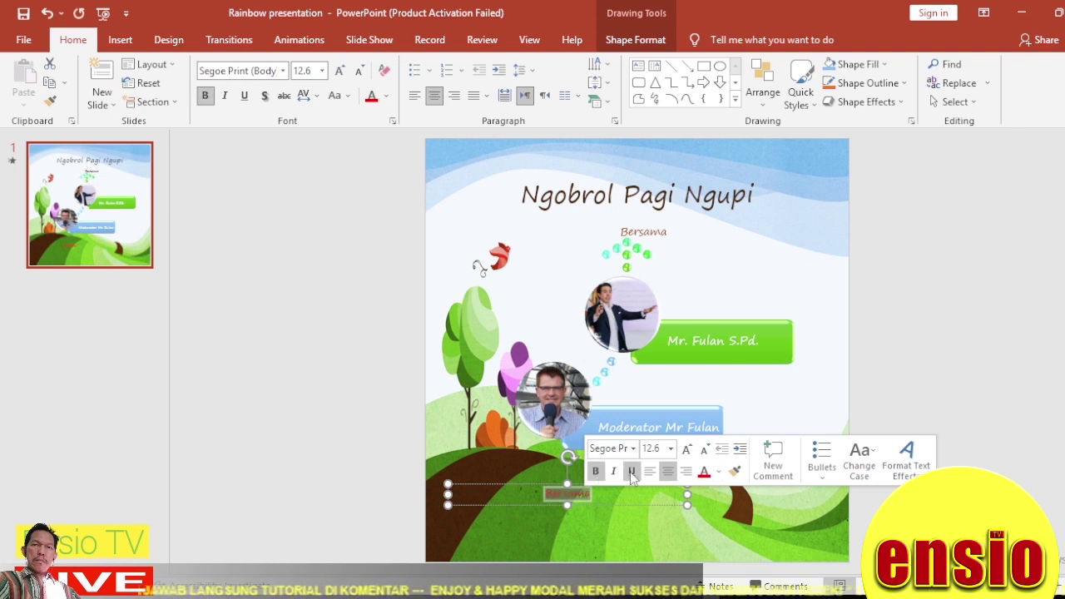
click(650, 471)
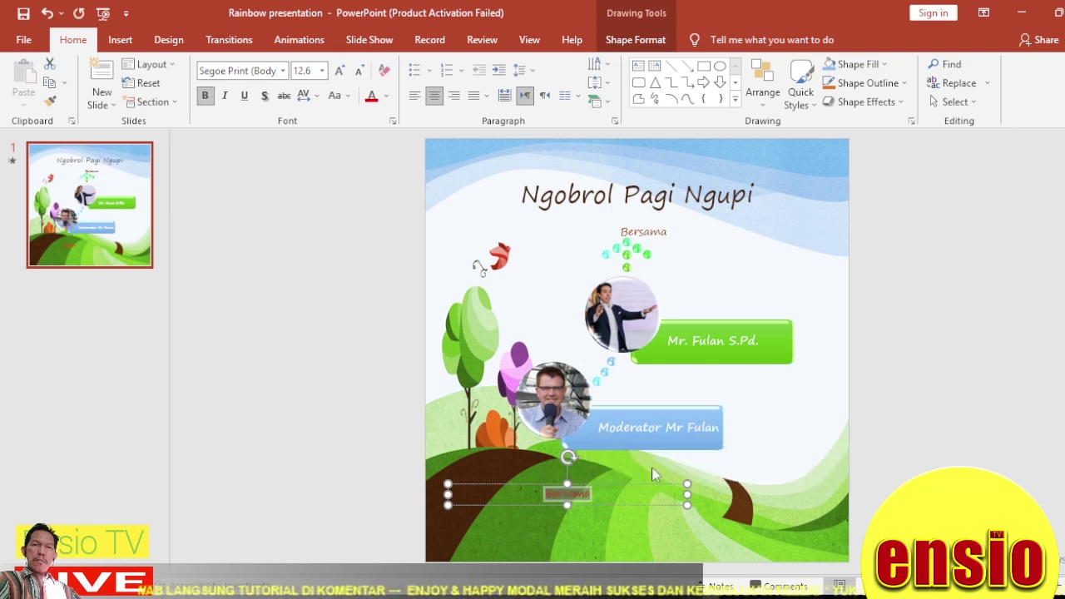
click(386, 95)
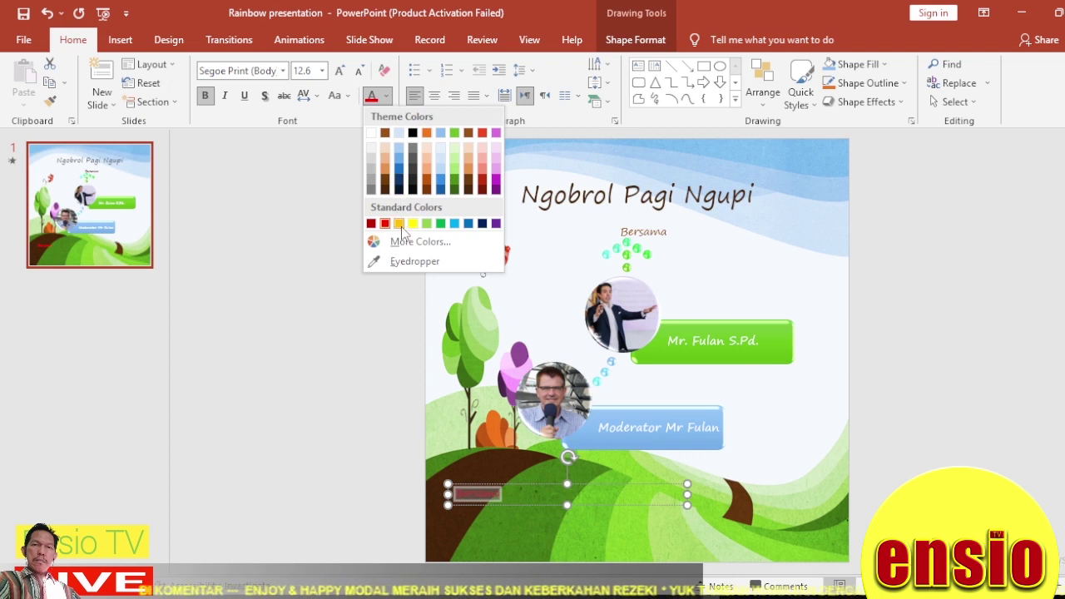
click(383, 261)
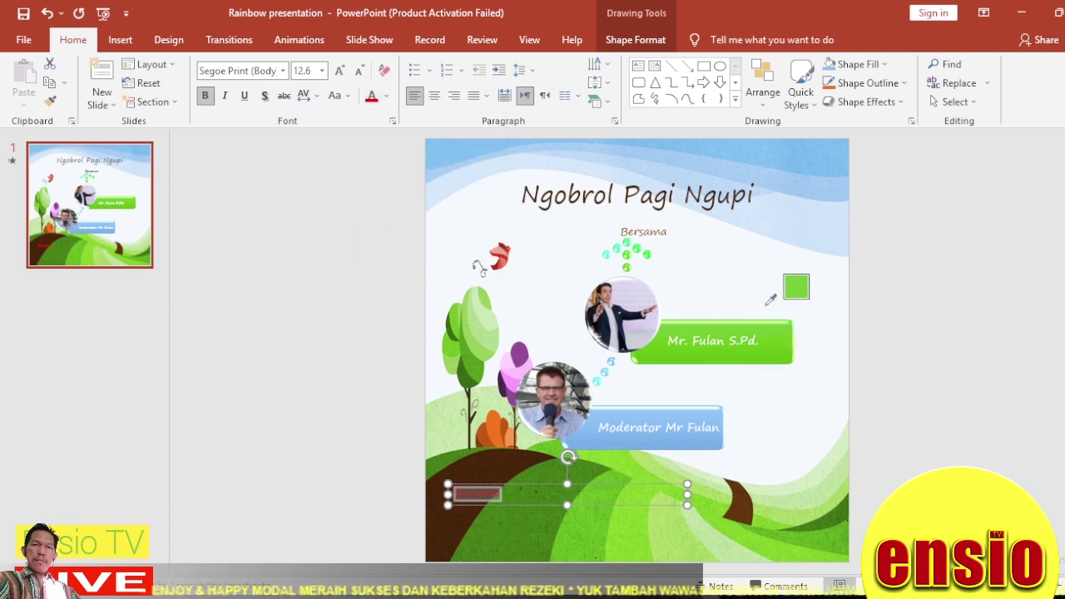
click(803, 162)
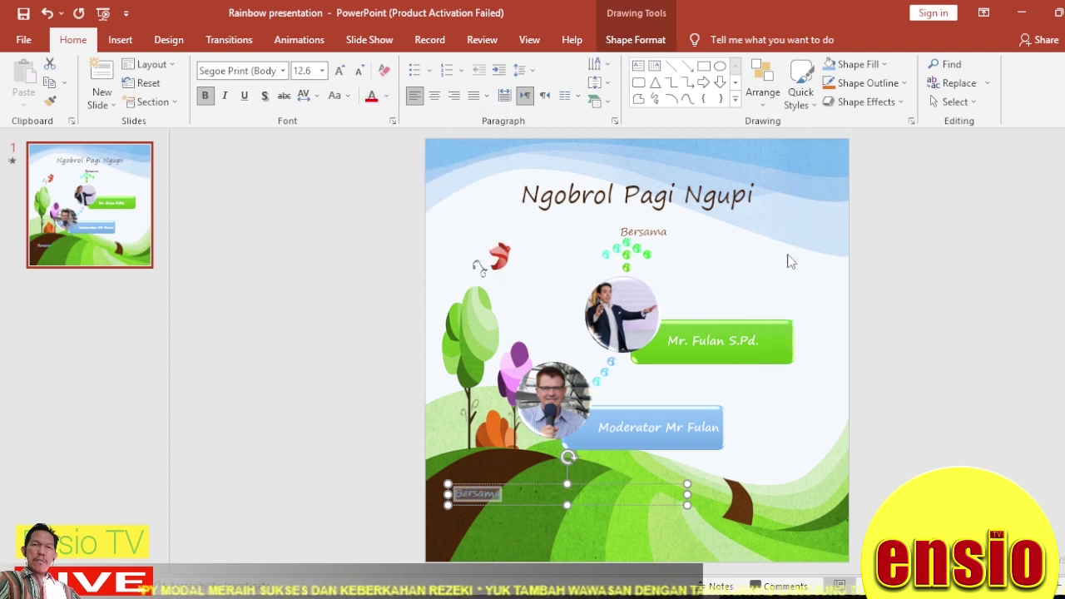
Save the presentation and return to the slide
click(496, 495)
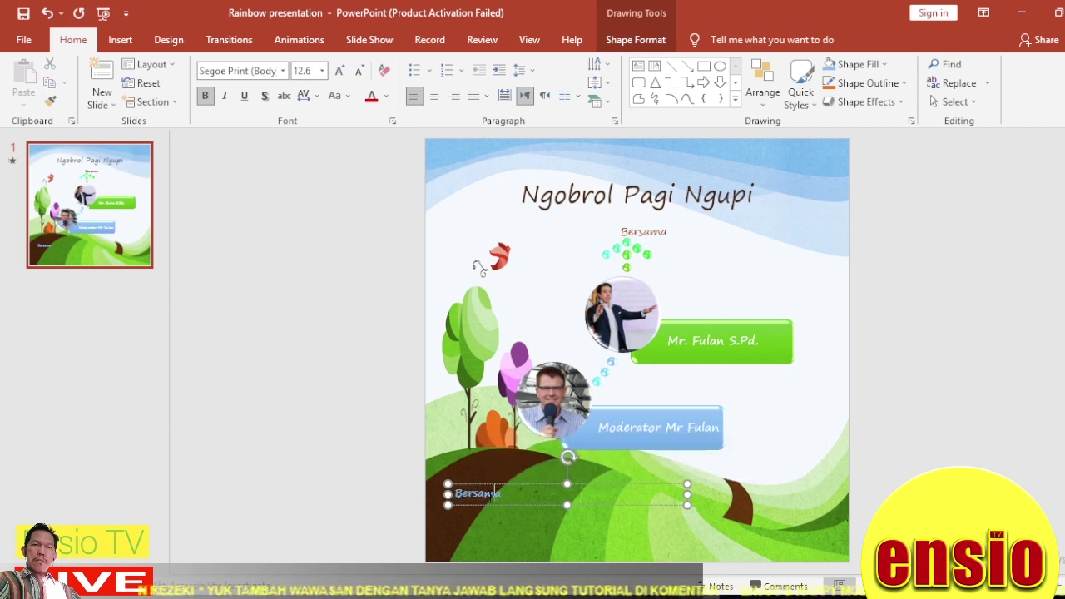
key(ctrl+s)
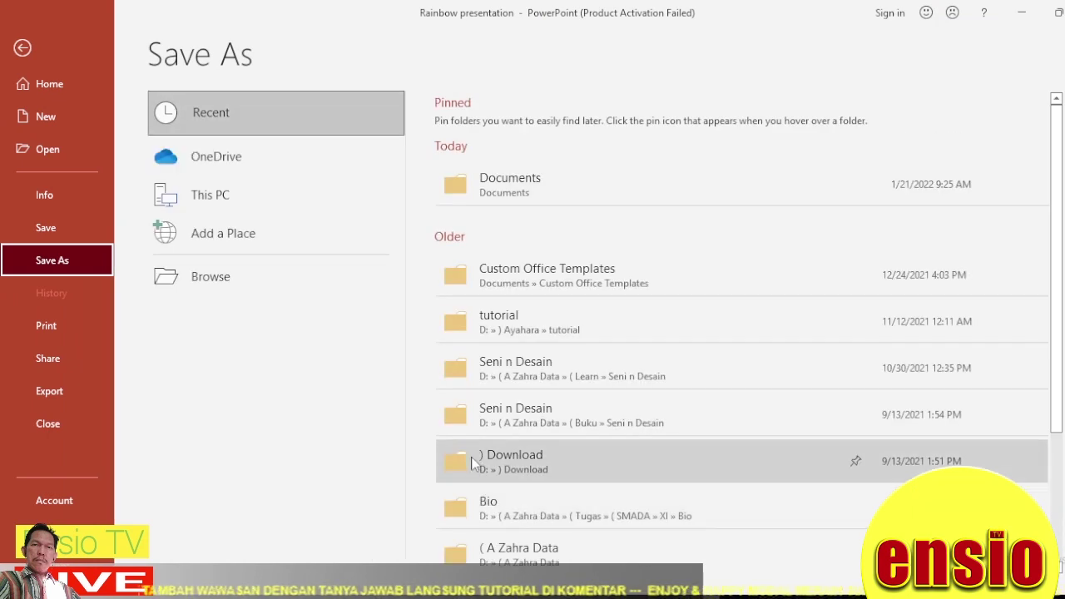
key(Escape)
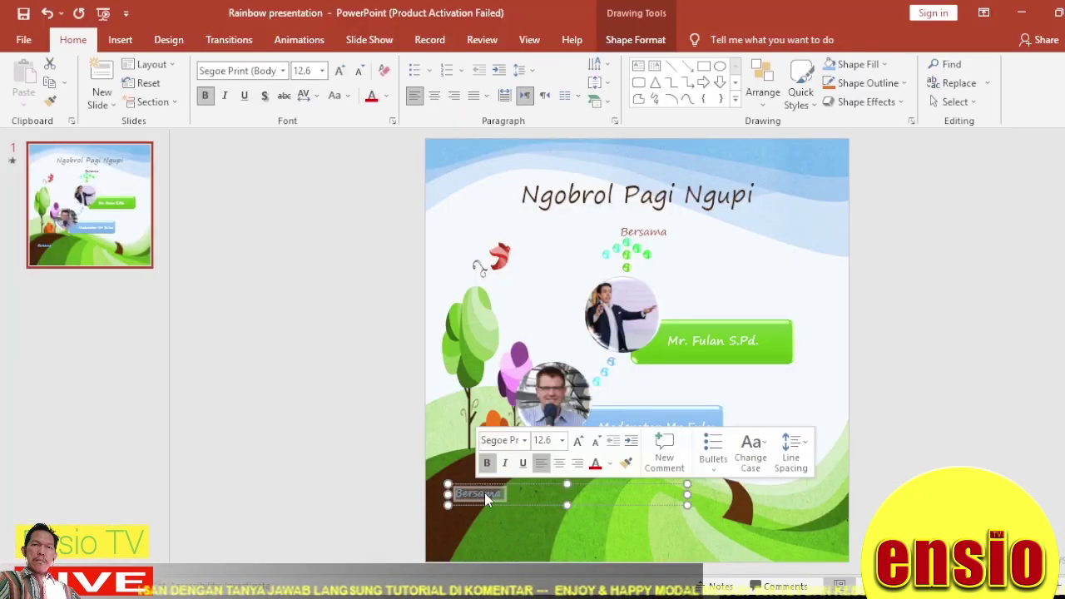
Replace 'Bersama' with the Tempat, Obnline and Jam lines and shrink the font
key(BackSpace)
text(Tempat)
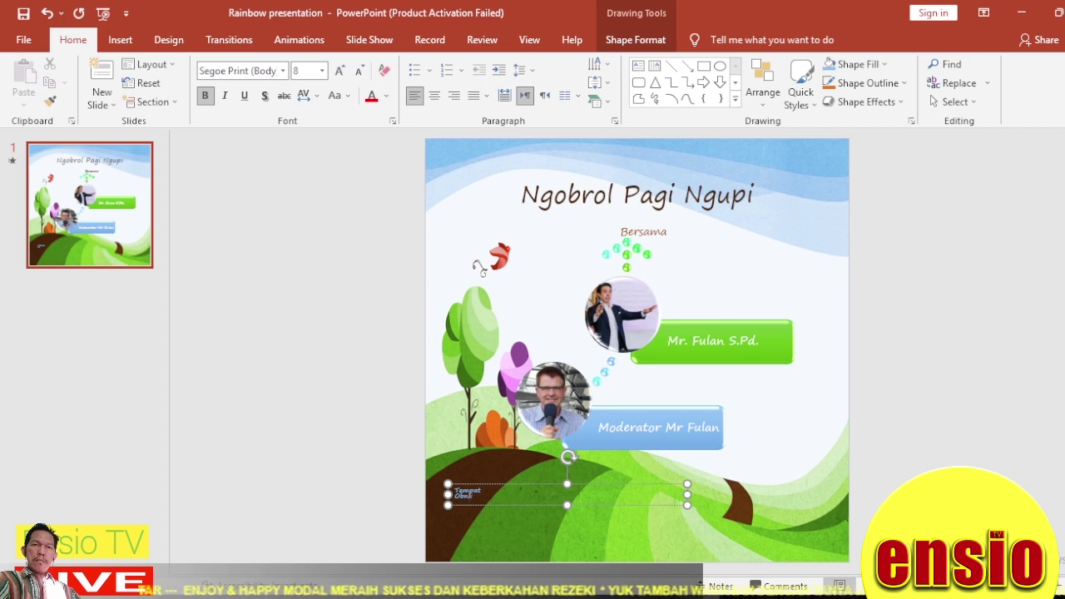
key(ctrl+bracketleft)
key(ctrl+bracketleft)
key(ctrl+bracketleft)
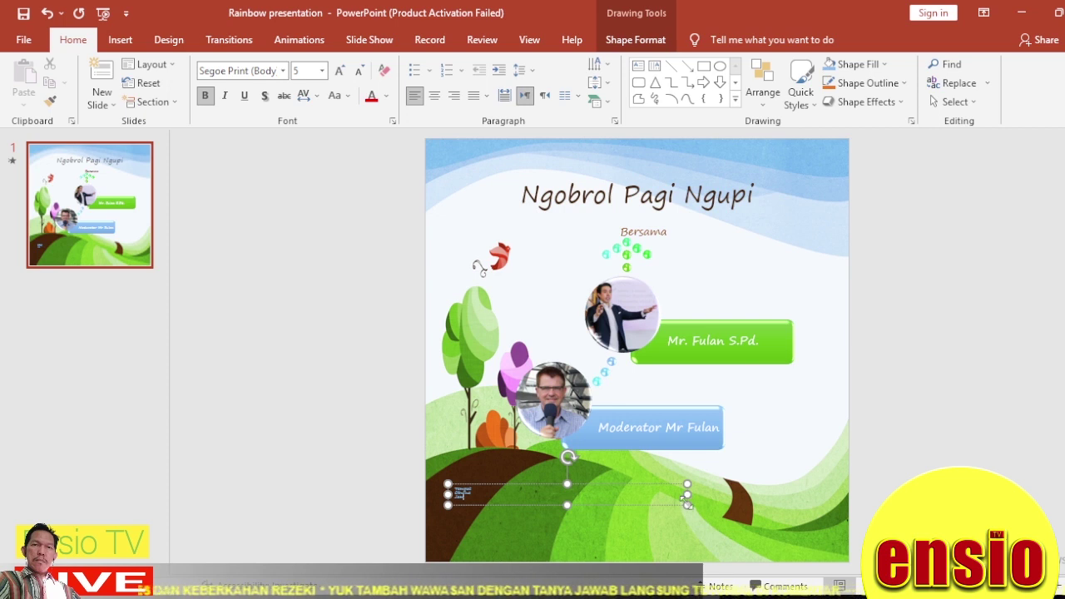
Widen the bottom text box to the right and enlarge its text to size 13
drag(686, 494, 763, 497)
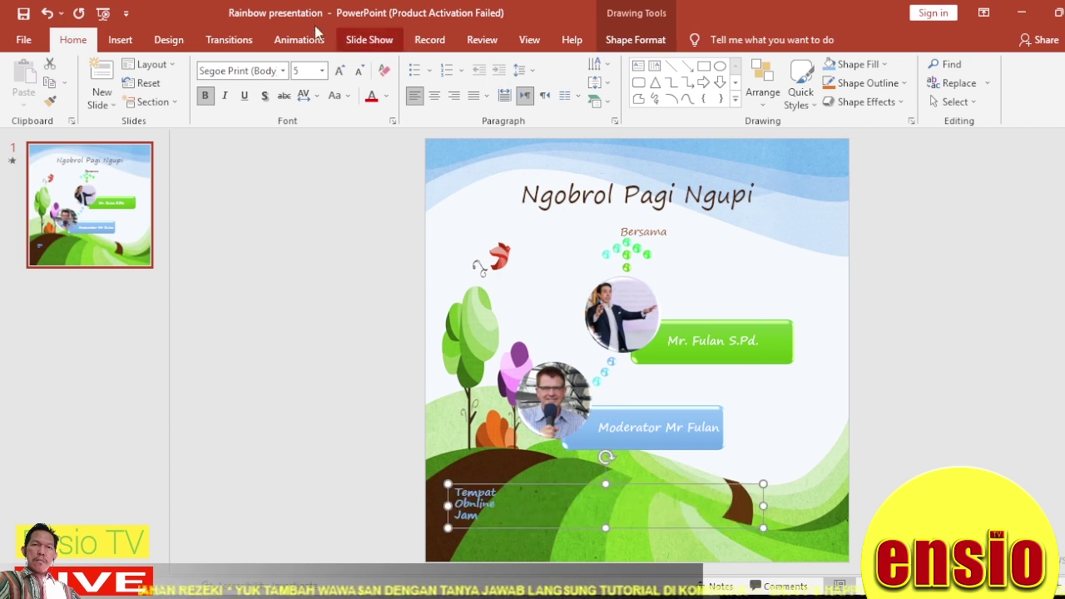
click(339, 71)
click(339, 71)
click(339, 71)
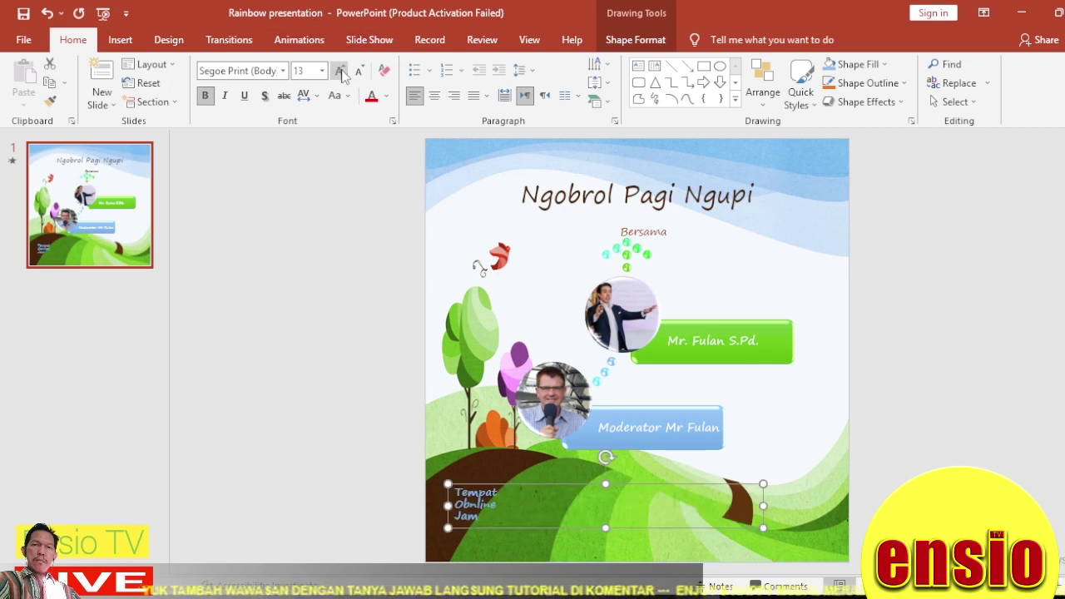